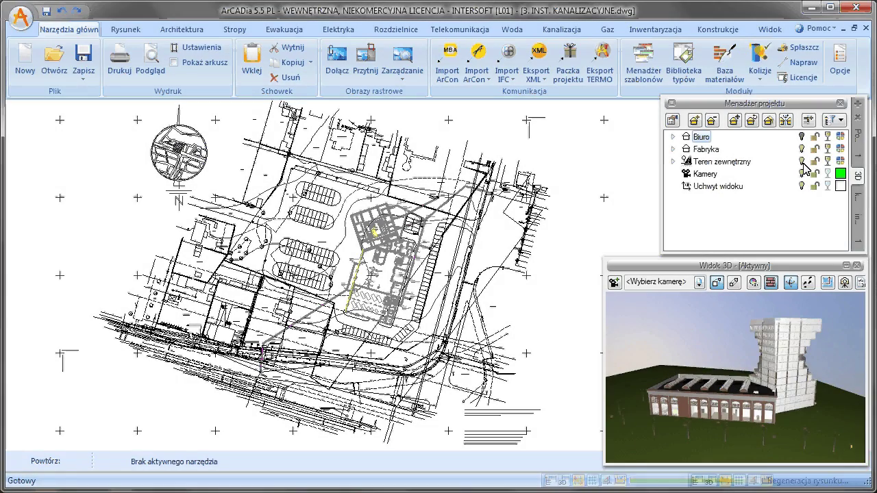
Hide the Biuro office building and the outside terrain in Menadżer projektu
{"action": "left_click", "coordinate": [803, 163]}
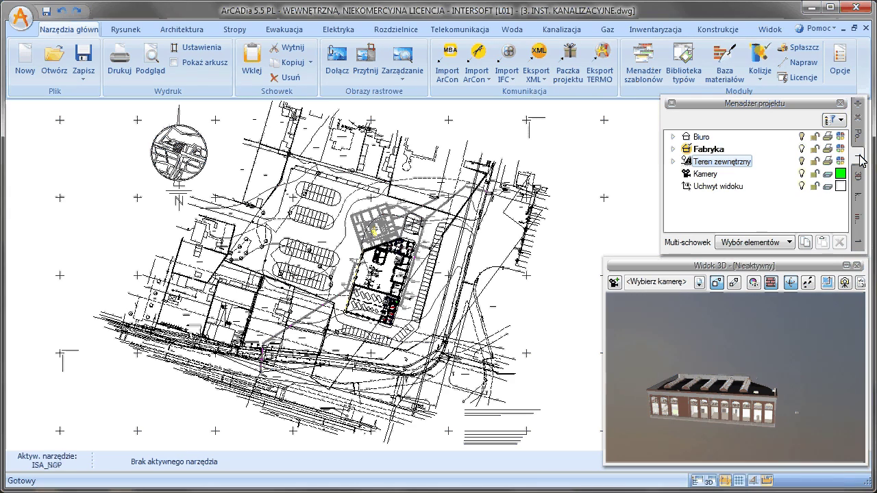
{"action": "left_click", "coordinate": [802, 137]}
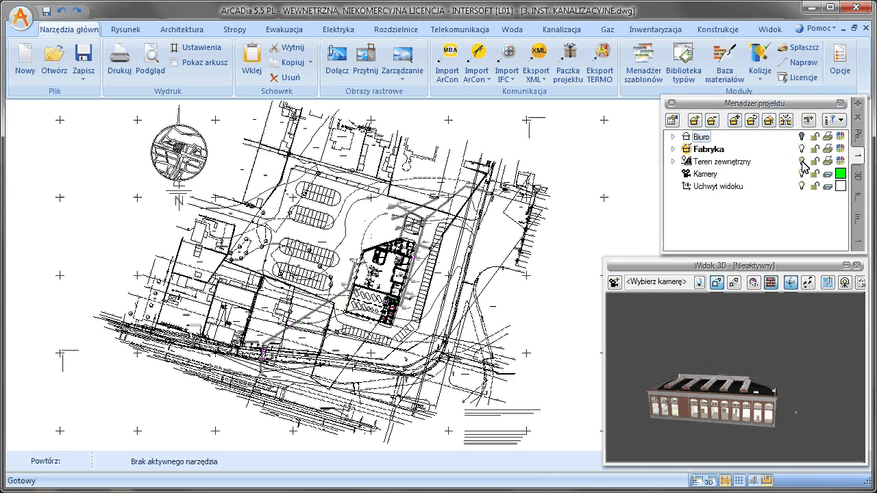
{"action": "left_click", "coordinate": [802, 161]}
{"action": "left_click", "coordinate": [802, 162]}
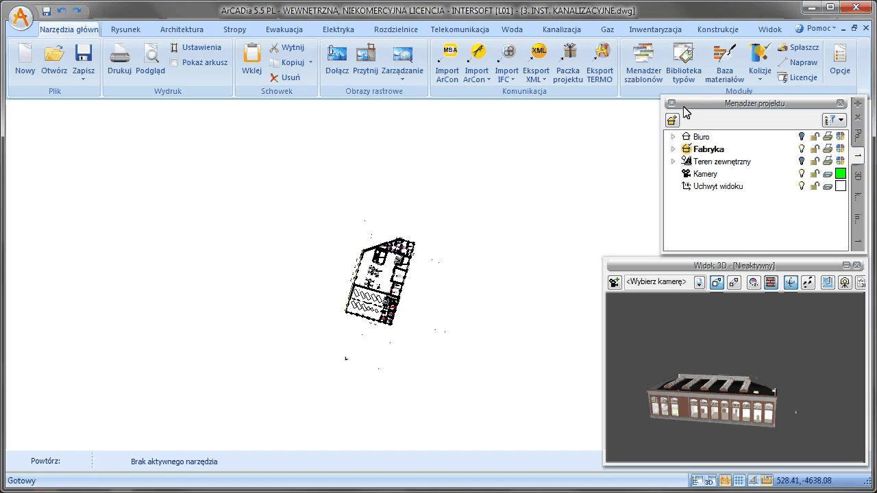
Zoom with Wskaż oknem onto the showroom's upper rooms and pick them
{"action": "left_click", "coordinate": [768, 29]}
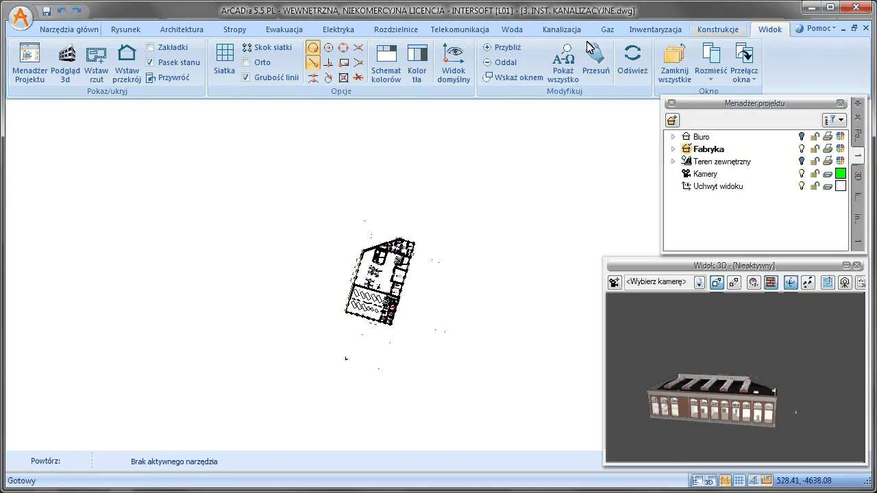
{"action": "left_click", "coordinate": [496, 78]}
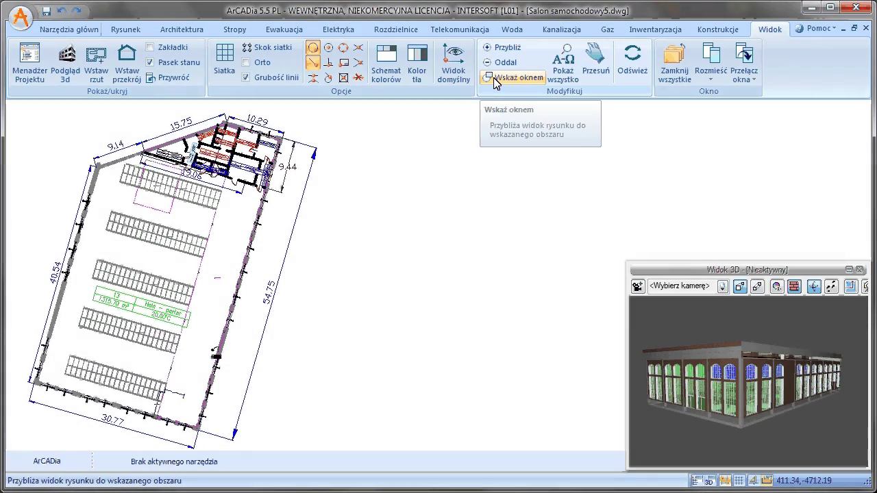
{"action": "left_click", "coordinate": [494, 77]}
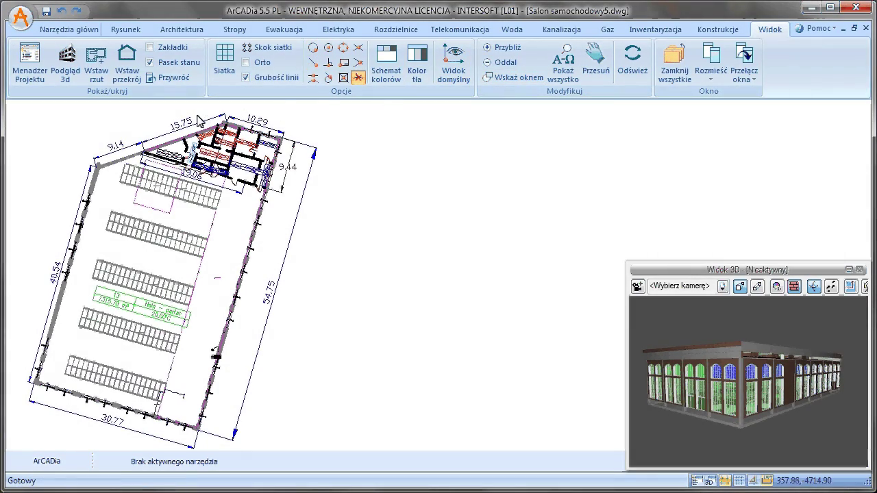
{"action": "left_click", "coordinate": [266, 150]}
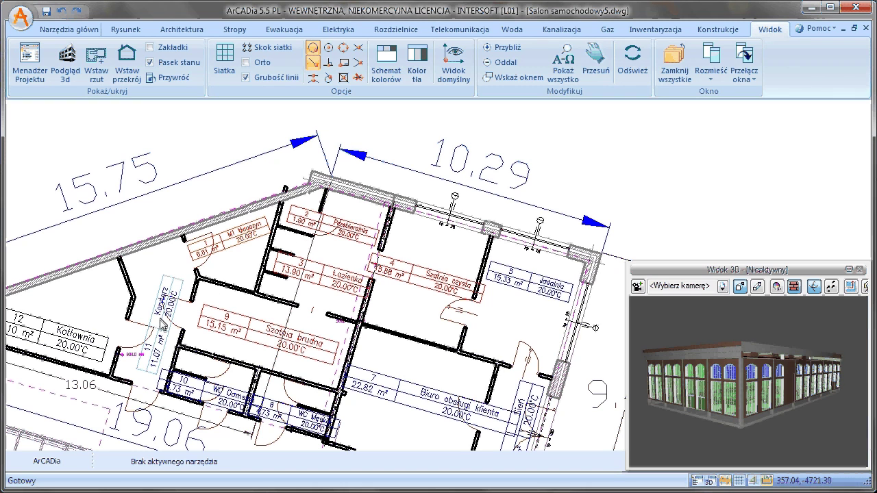
{"action": "left_click", "coordinate": [167, 346]}
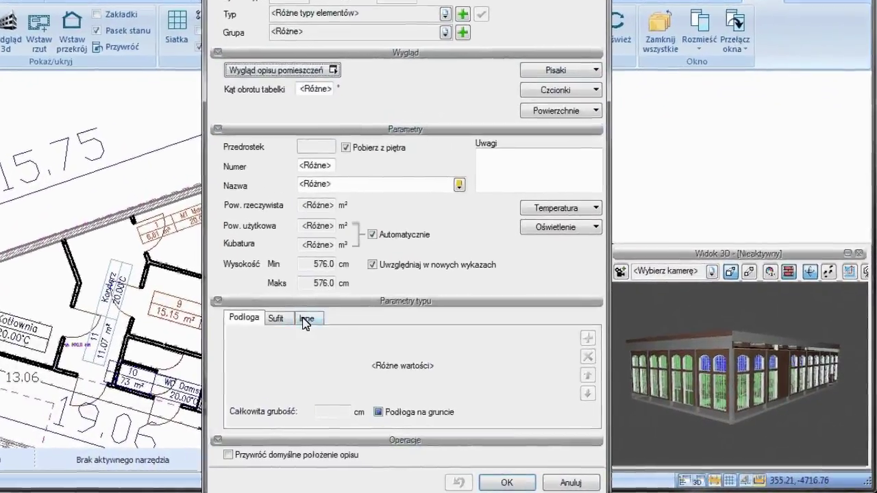
On the Inne tab, enter 'Część biurowo-sprzedażowa' as the rooms' Funkcja użytkowa and confirm
{"action": "left_click", "coordinate": [299, 315]}
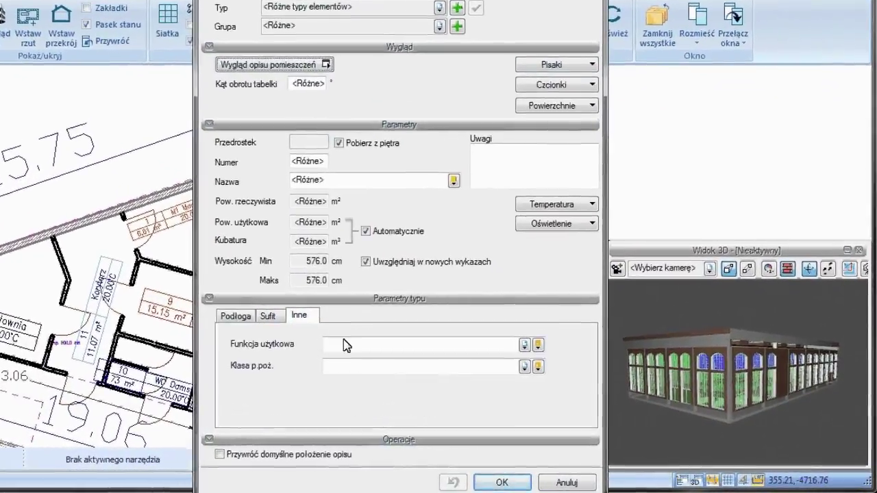
{"action": "left_click", "coordinate": [344, 345]}
{"action": "type", "text": "Część biurowo-sprzedażowa"}
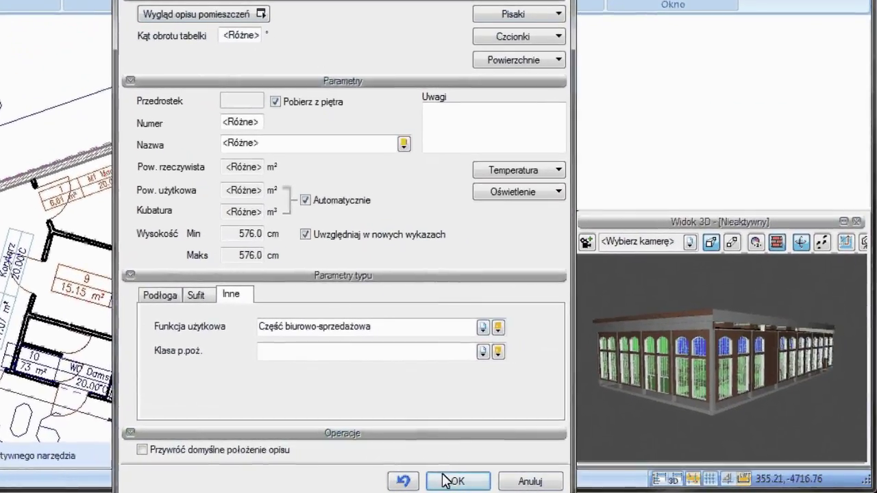
{"action": "left_click", "coordinate": [443, 481]}
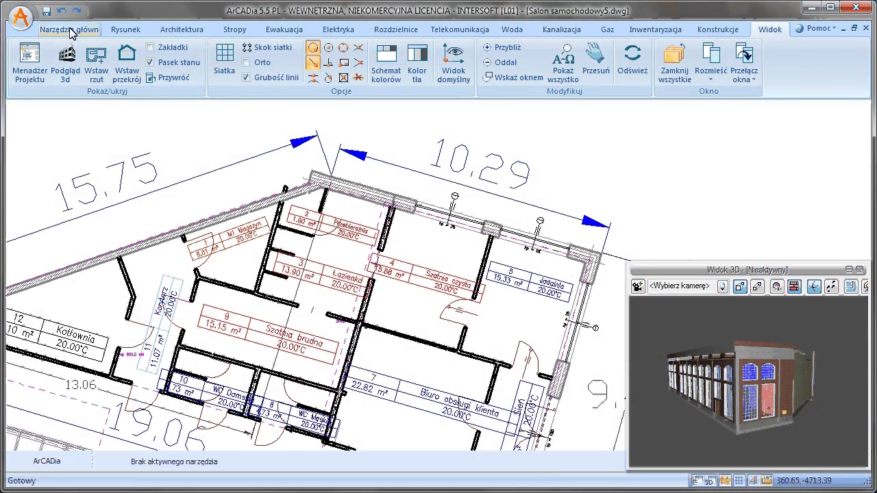
Run Eksport TERMO with all levels checked and thermal zones based on room groups
{"action": "left_click", "coordinate": [72, 33]}
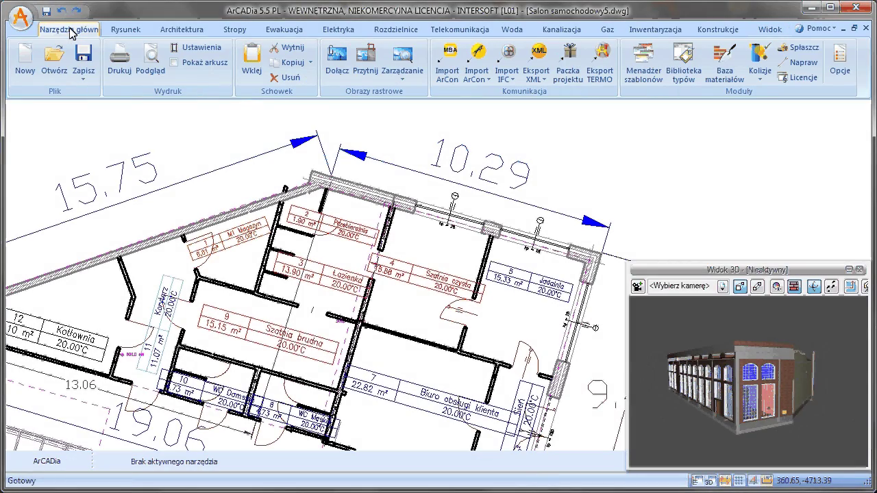
{"action": "left_click", "coordinate": [601, 61]}
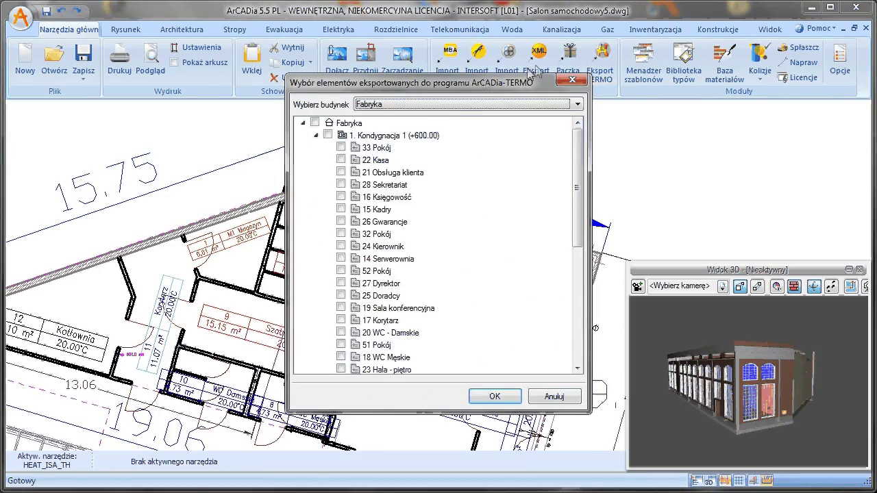
{"action": "left_click", "coordinate": [317, 136]}
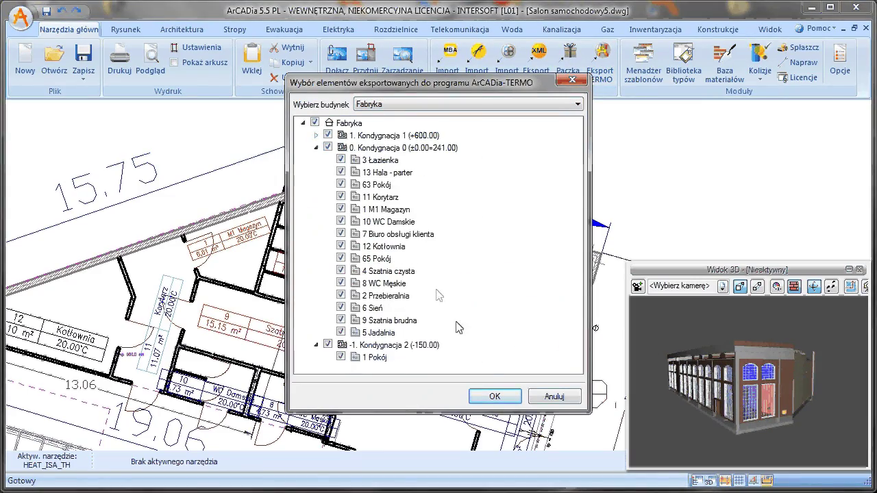
{"action": "left_click", "coordinate": [494, 396]}
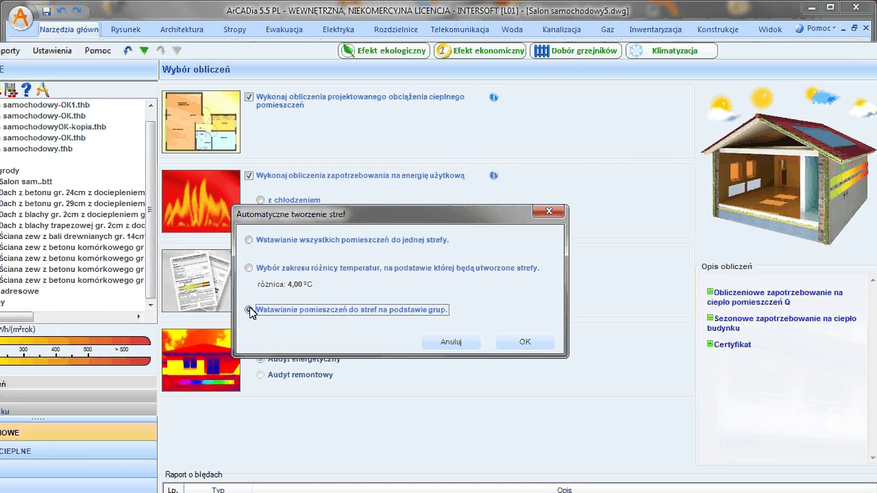
{"action": "left_click", "coordinate": [517, 342]}
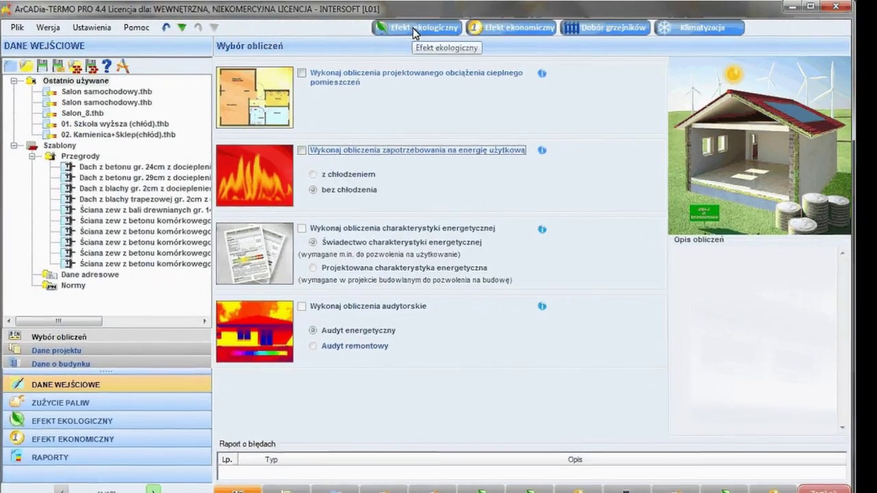
Turn on the Efekt ekologiczny, Efekt ekonomiczny, Dobór grzejników and Klimatyzacja modules
{"action": "left_click", "coordinate": [414, 33]}
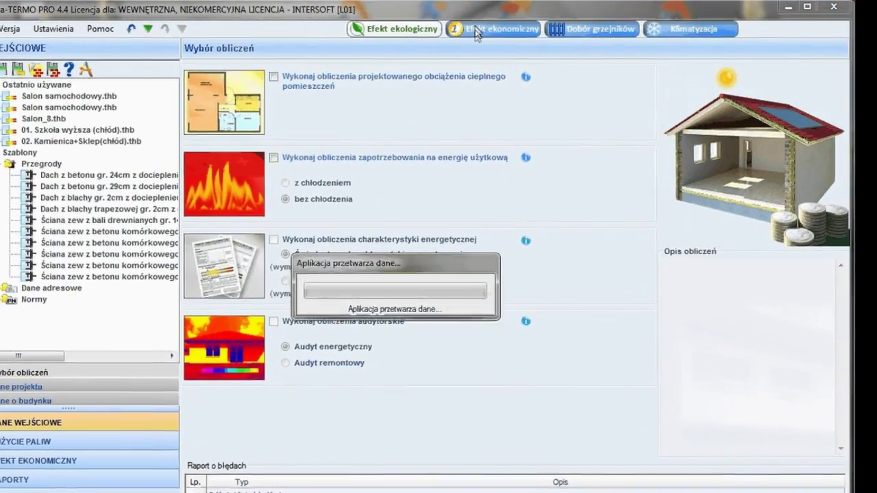
{"action": "left_click", "coordinate": [476, 31]}
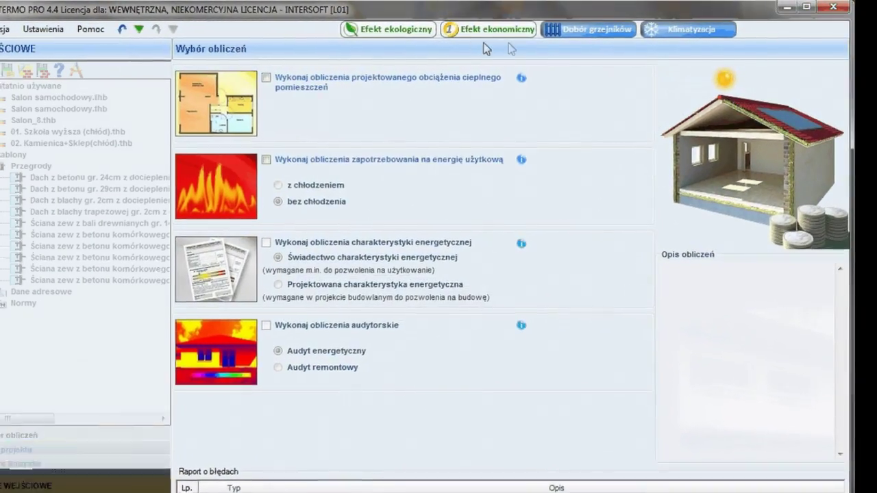
{"action": "left_click", "coordinate": [575, 32]}
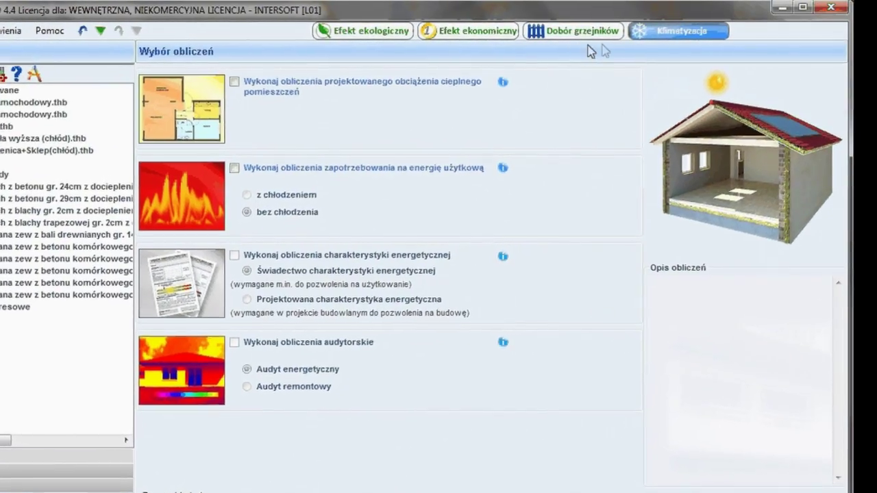
{"action": "left_click", "coordinate": [658, 32]}
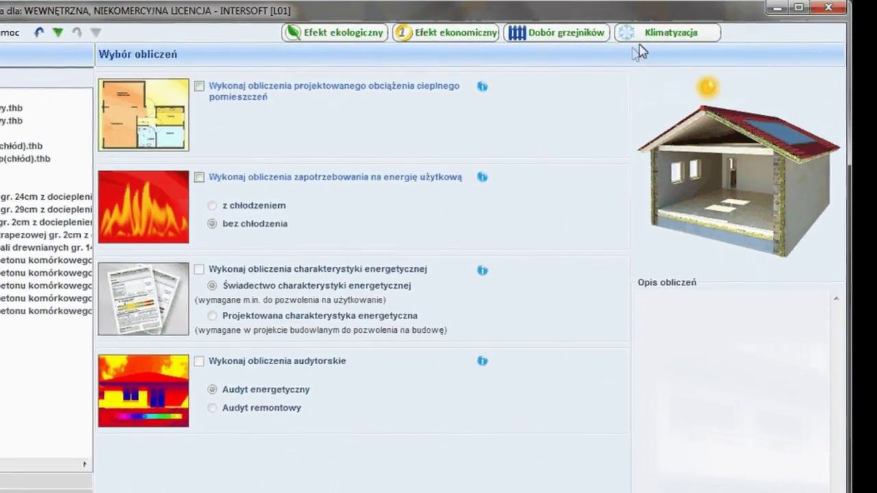
Select the room heat load, usable energy demand and energy certificate calculations
{"action": "left_click", "coordinate": [171, 92]}
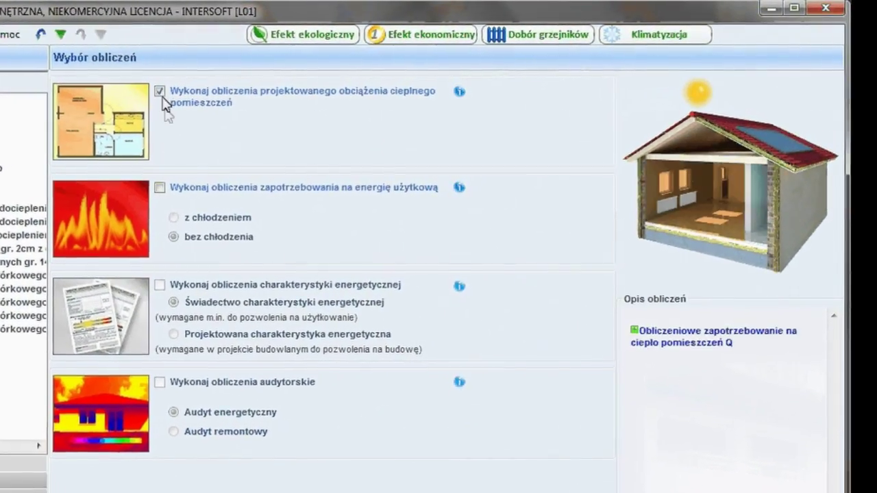
{"action": "left_click", "coordinate": [169, 185]}
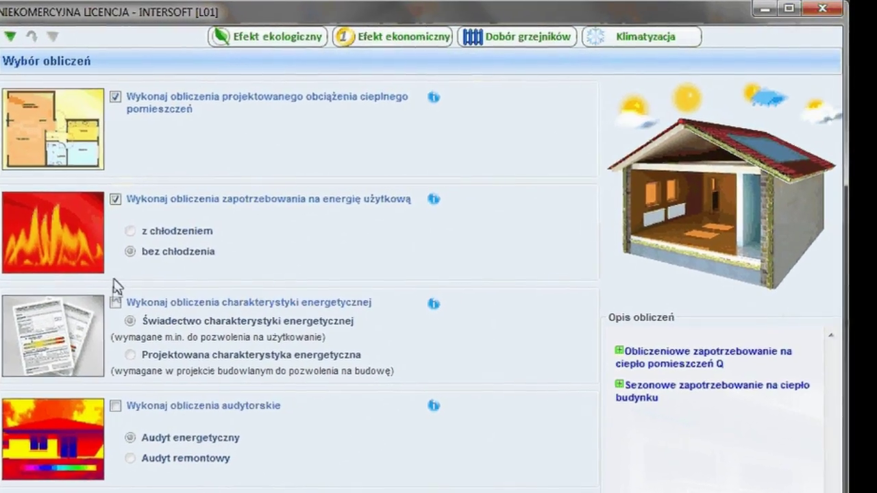
{"action": "left_click", "coordinate": [127, 298]}
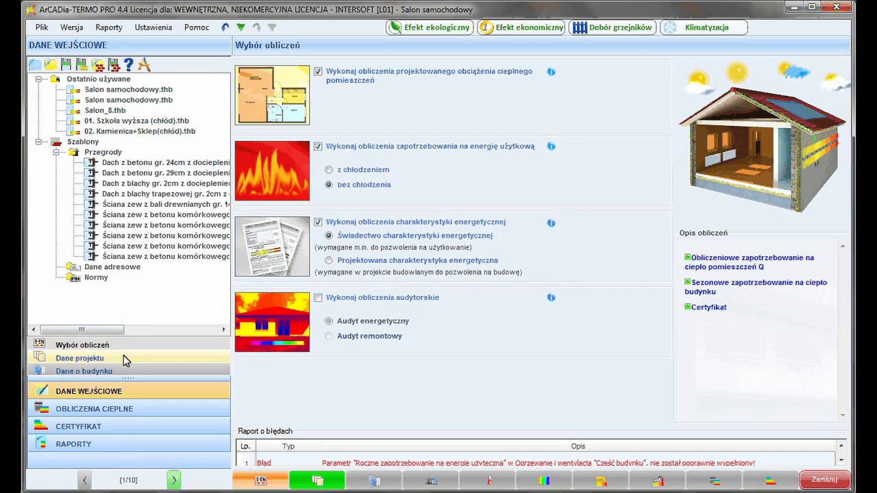
Enter the description 'Budynek salonu samochodowego bez podpiwniczenia' and name the building 'Salon samochodowy'
{"action": "left_click", "coordinate": [124, 356]}
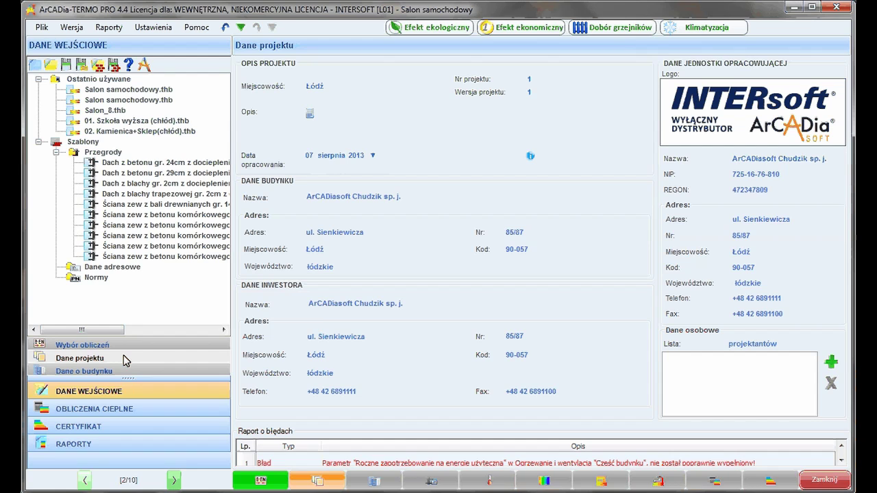
{"action": "left_click", "coordinate": [308, 114]}
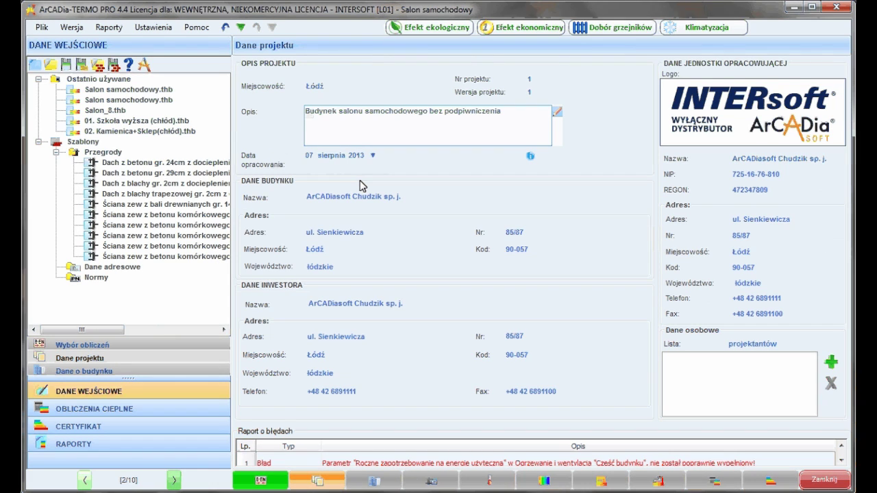
{"action": "left_click", "coordinate": [368, 196]}
{"action": "type", "text": "Salon samochodowy"}
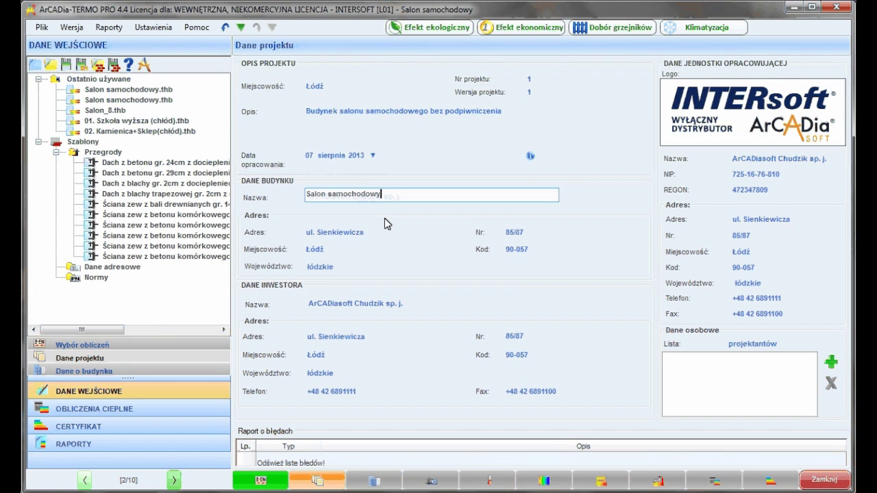
{"action": "left_click", "coordinate": [831, 363]}
Add a new designer with surname and first name to the designers list
{"action": "left_click", "coordinate": [830, 365]}
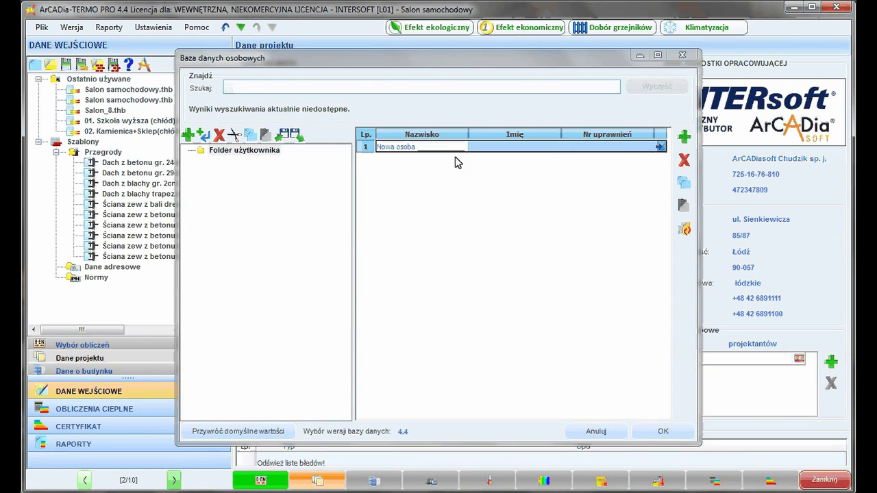
{"action": "type", "text": "Nowak"}
{"action": "key", "text": "Tab"}
{"action": "type", "text": "Adam"}
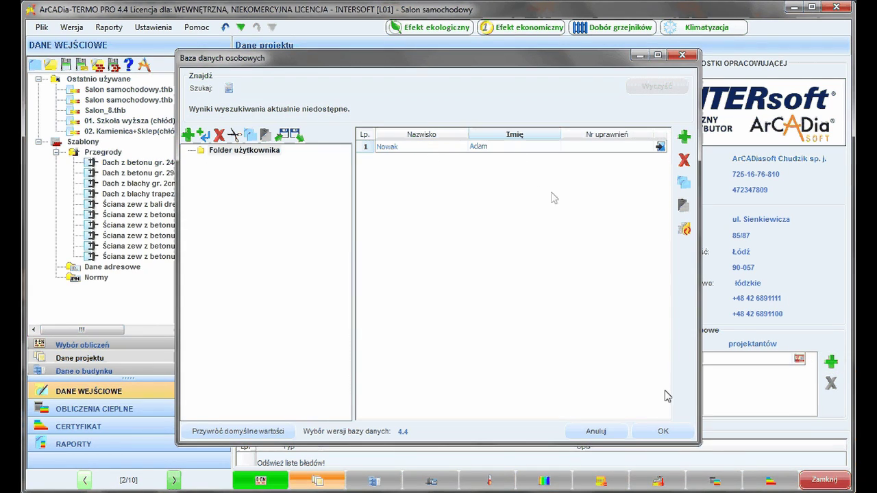
{"action": "left_click", "coordinate": [673, 435]}
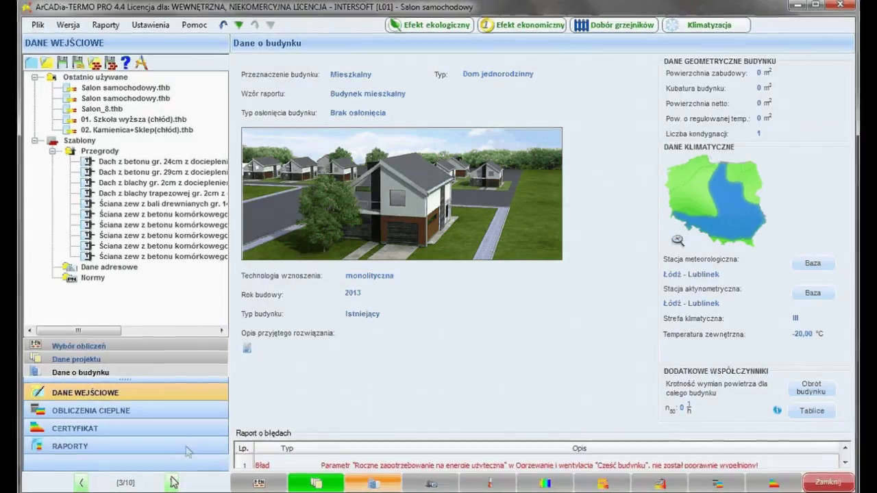
Set purpose Usługowy, type Salon samochodowy and the Budynek report template for certificate groups
{"action": "left_click", "coordinate": [353, 73]}
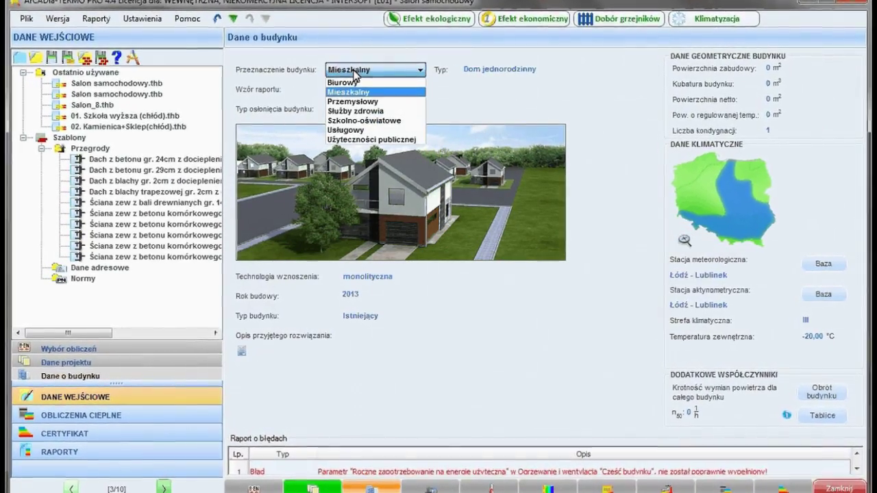
{"action": "left_click", "coordinate": [346, 129]}
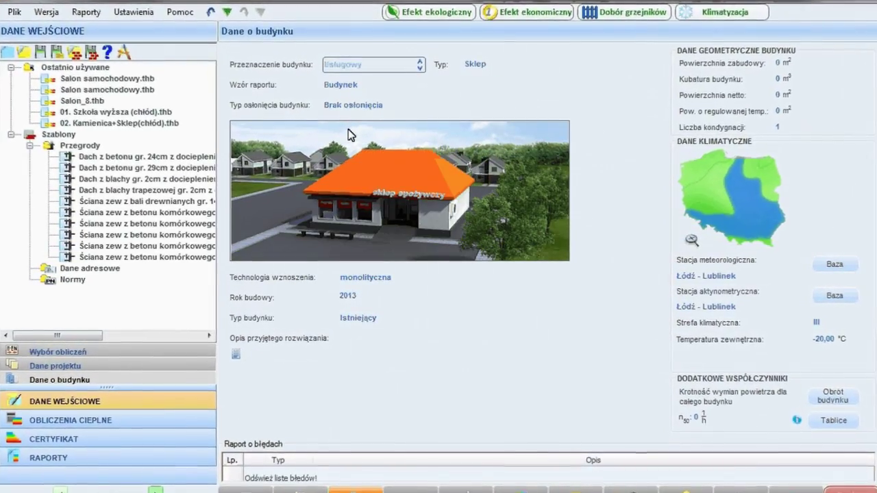
{"action": "left_click", "coordinate": [473, 70]}
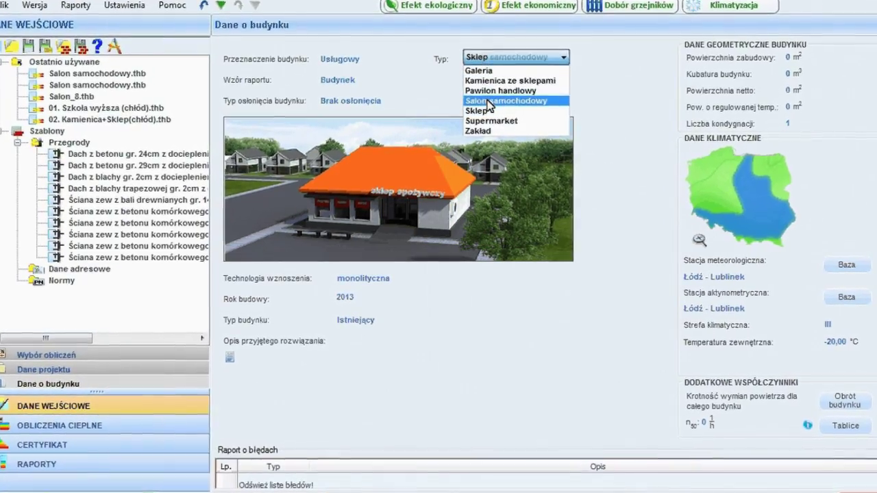
{"action": "left_click", "coordinate": [493, 104]}
{"action": "left_click", "coordinate": [336, 79]}
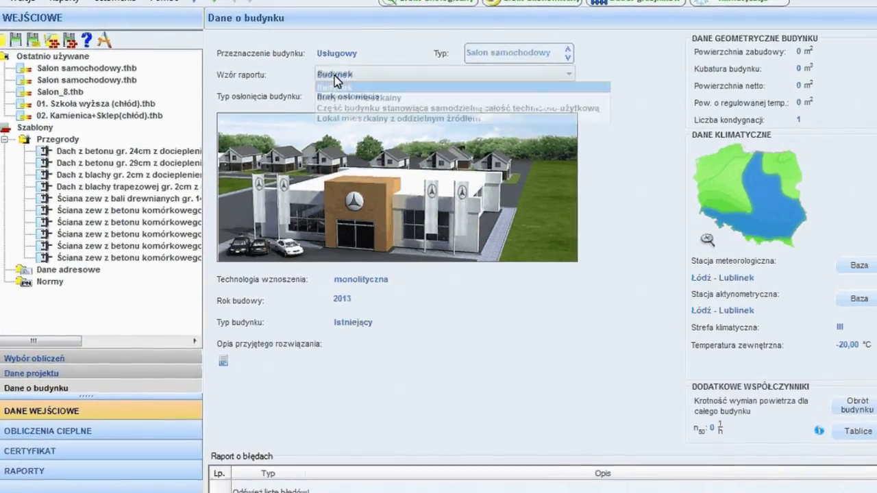
{"action": "left_click", "coordinate": [337, 84]}
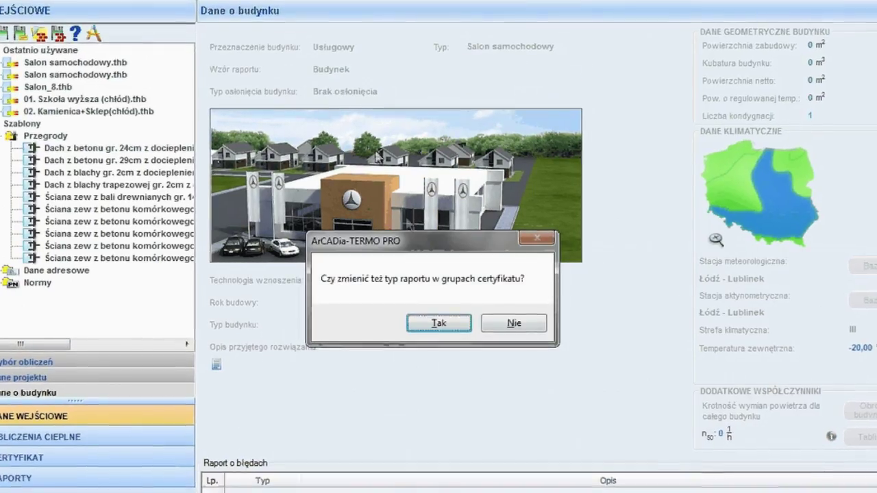
{"action": "left_click", "coordinate": [423, 329]}
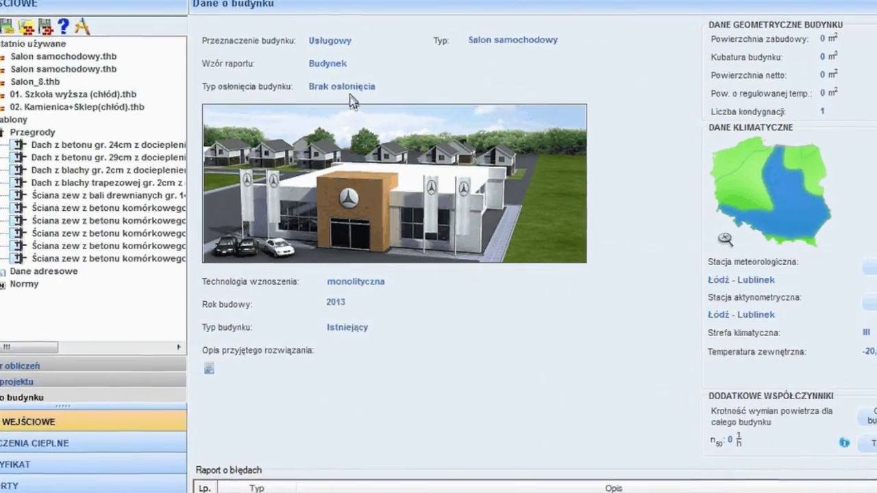
Set the shelter type to Średnie and check the enlarged climate zone map
{"action": "left_click", "coordinate": [346, 91]}
{"action": "left_click", "coordinate": [348, 122]}
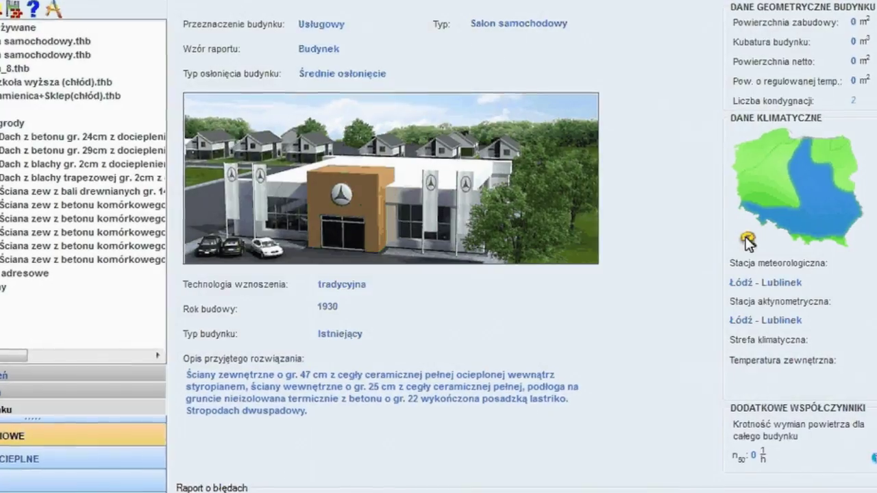
{"action": "left_click", "coordinate": [747, 240]}
{"action": "mouse_move", "coordinate": [452, 297]}
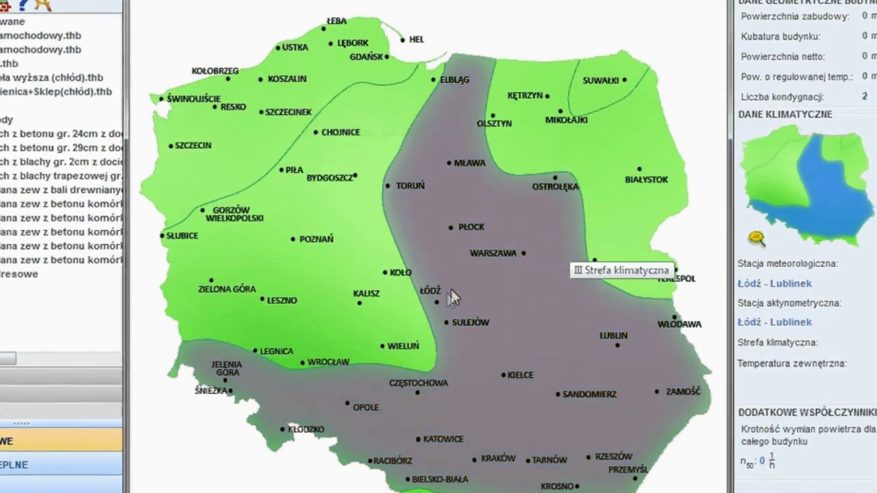
{"action": "left_click", "coordinate": [441, 301]}
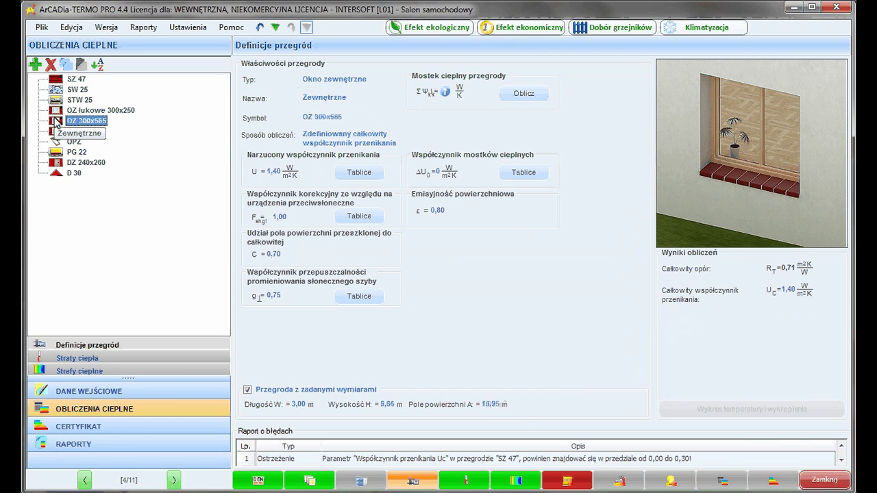
Add thermal bridge 49M from Baza mostków to window OZ 300x565
{"action": "left_click", "coordinate": [514, 96]}
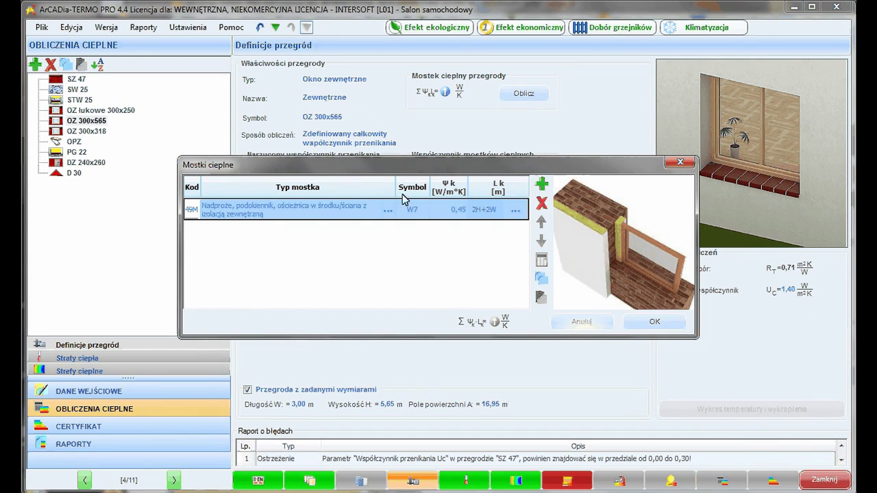
{"action": "left_click", "coordinate": [388, 211]}
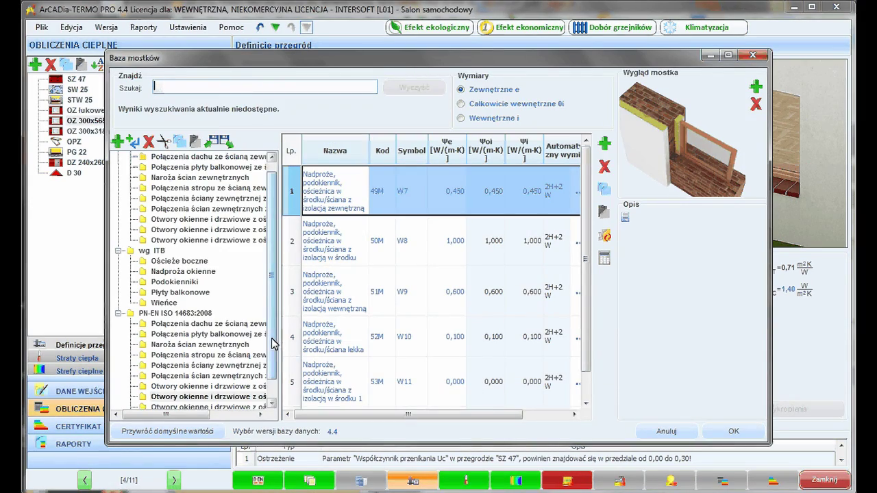
{"action": "left_click_drag", "start_coordinate": [272, 343], "coordinate": [272, 361]}
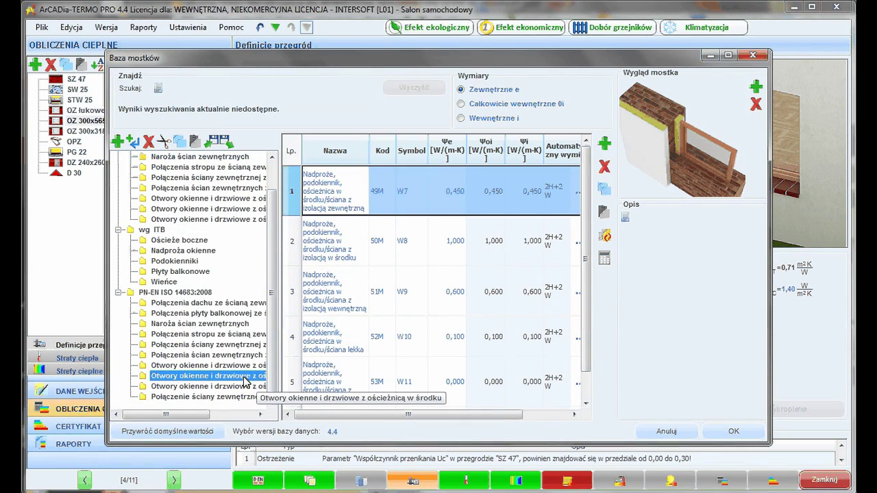
{"action": "left_click", "coordinate": [720, 434]}
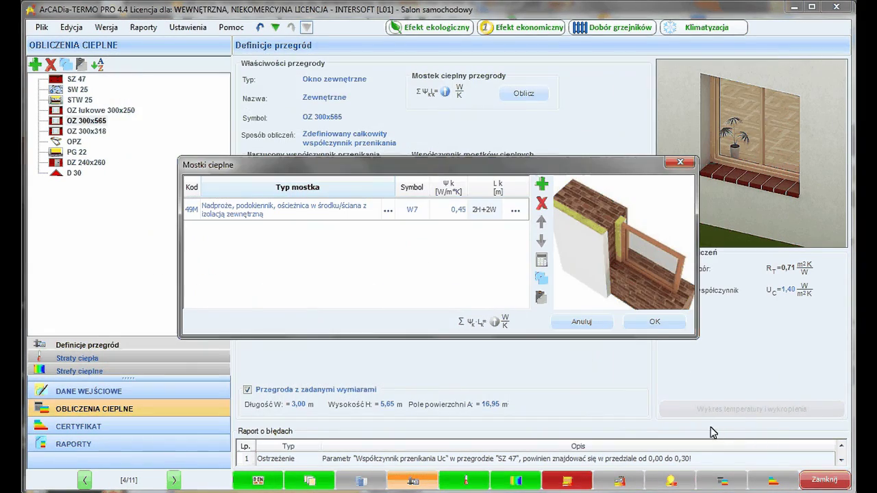
{"action": "left_click", "coordinate": [654, 321]}
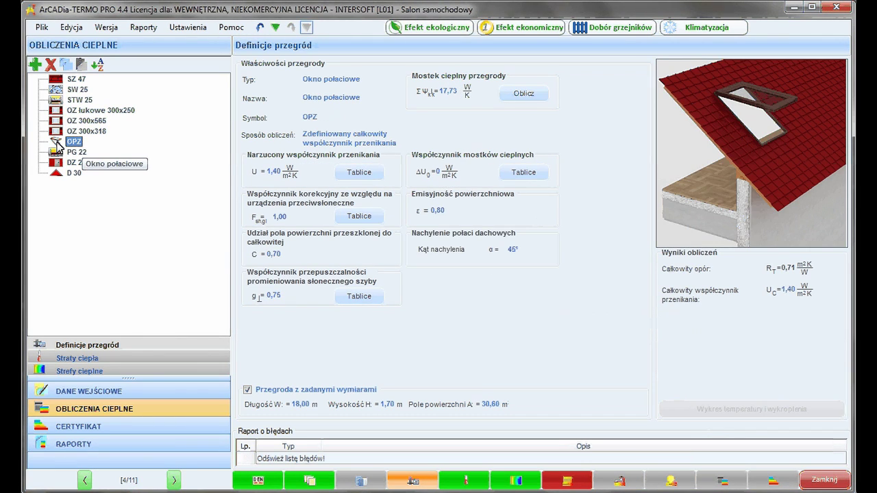
Give the roof window's bridges a custom length and view PG 22's additional parameters
{"action": "left_click", "coordinate": [524, 94]}
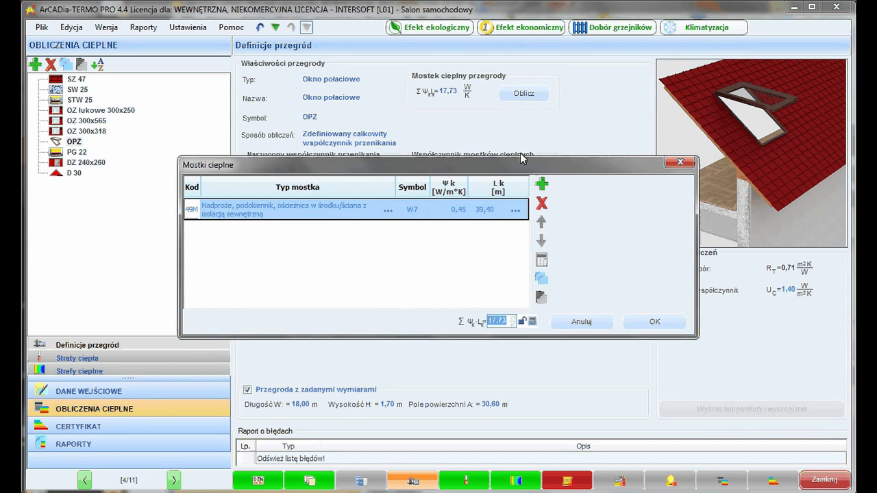
{"action": "left_click", "coordinate": [514, 210]}
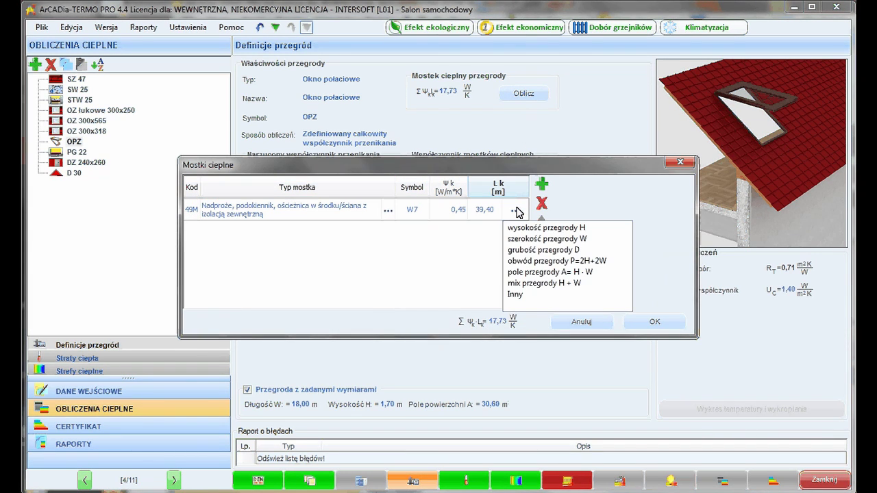
{"action": "left_click", "coordinate": [513, 297]}
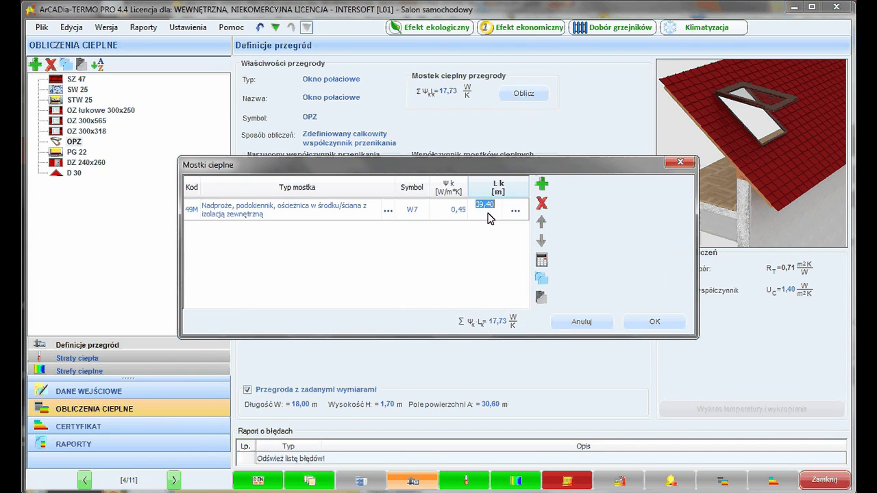
{"action": "left_click", "coordinate": [647, 324]}
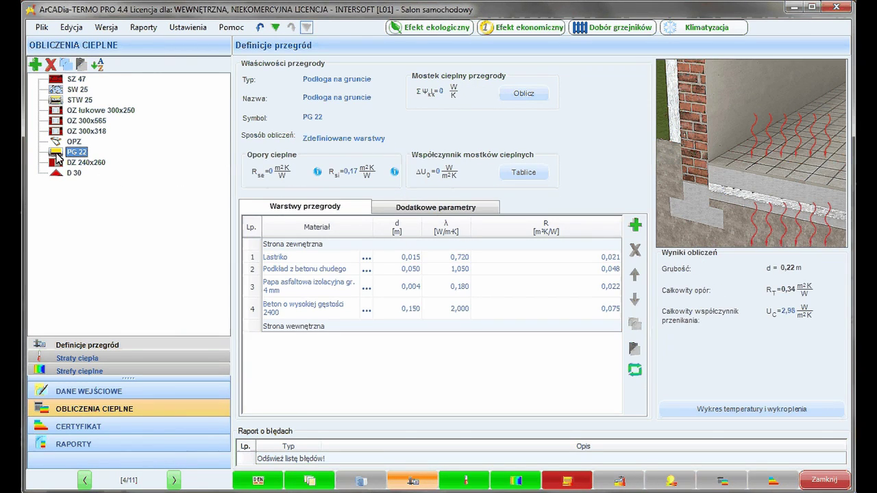
{"action": "left_click", "coordinate": [397, 209]}
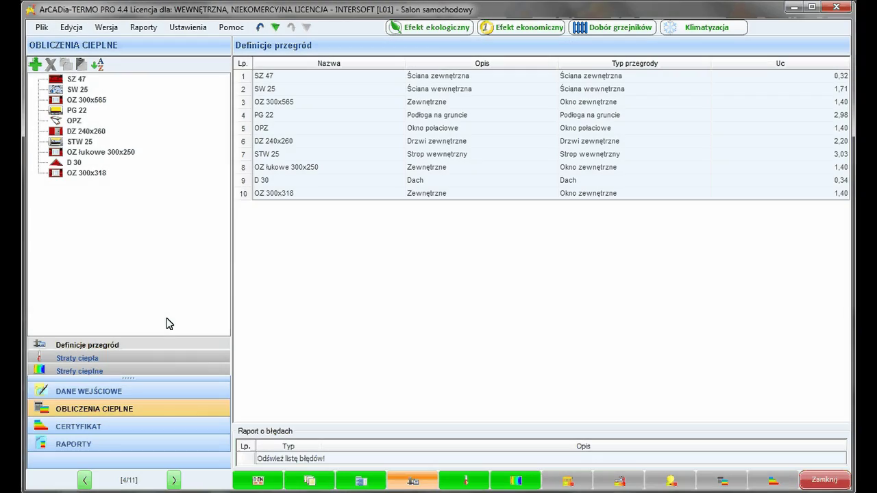
Rename the floor level 'Salon samochodowy' and view hall H13's ground losses through PG 22
{"action": "left_click", "coordinate": [150, 353]}
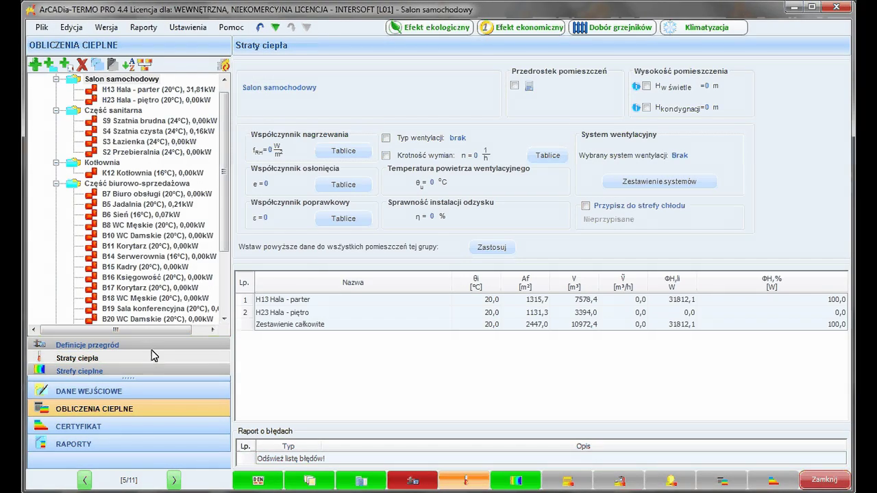
{"action": "left_click", "coordinate": [94, 80]}
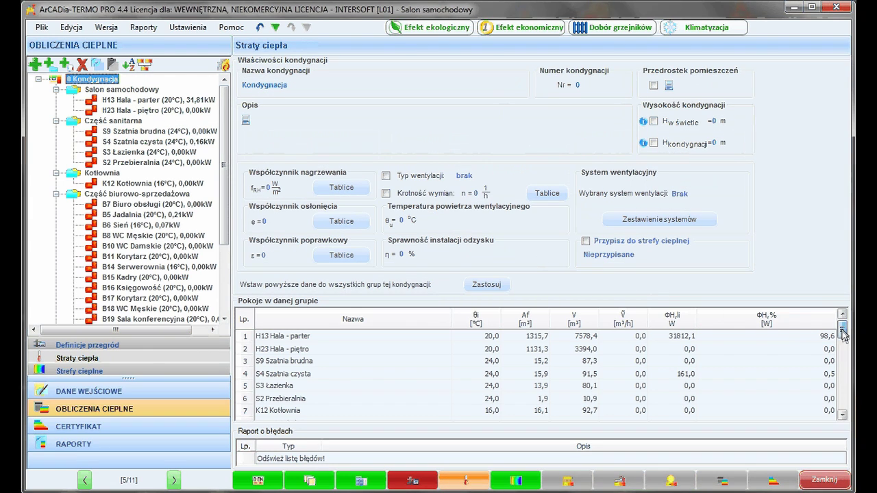
{"action": "left_click_drag", "start_coordinate": [843, 334], "coordinate": [849, 419]}
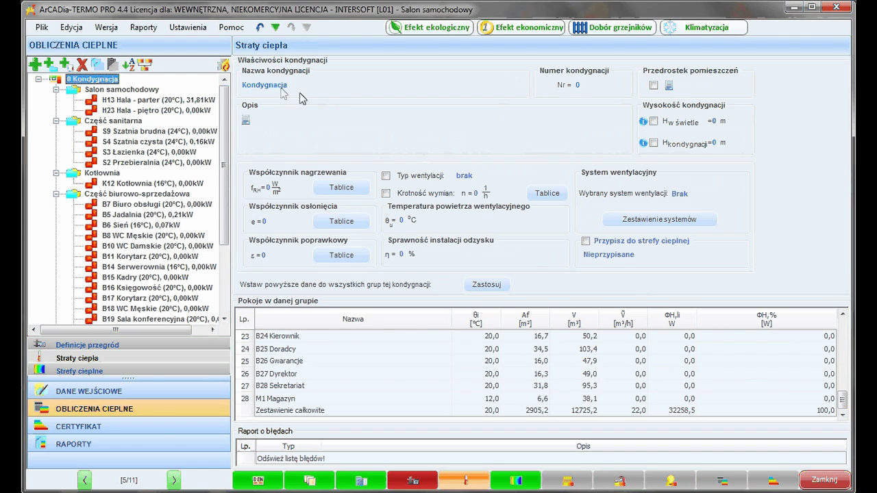
{"action": "left_click", "coordinate": [274, 87]}
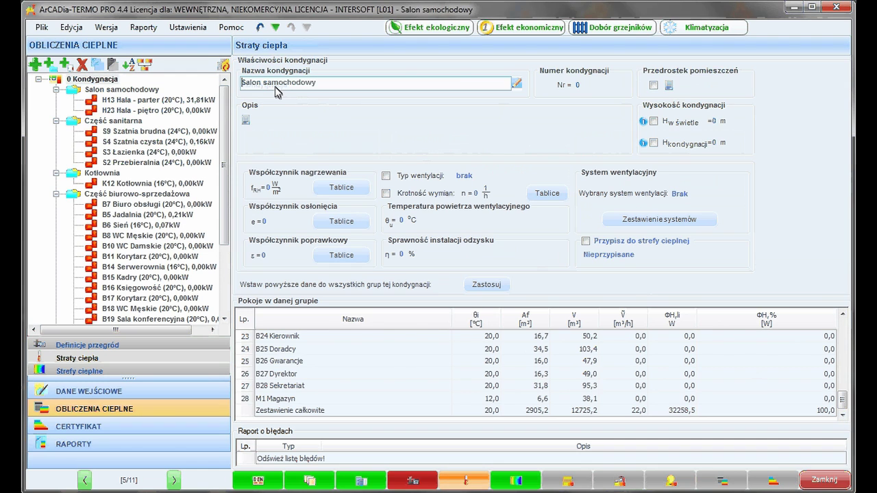
{"action": "left_click", "coordinate": [120, 100]}
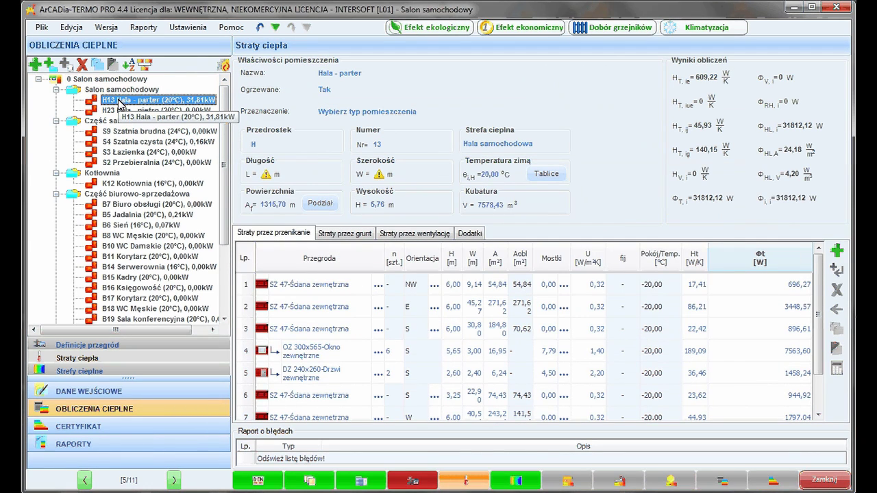
{"action": "left_click", "coordinate": [335, 234]}
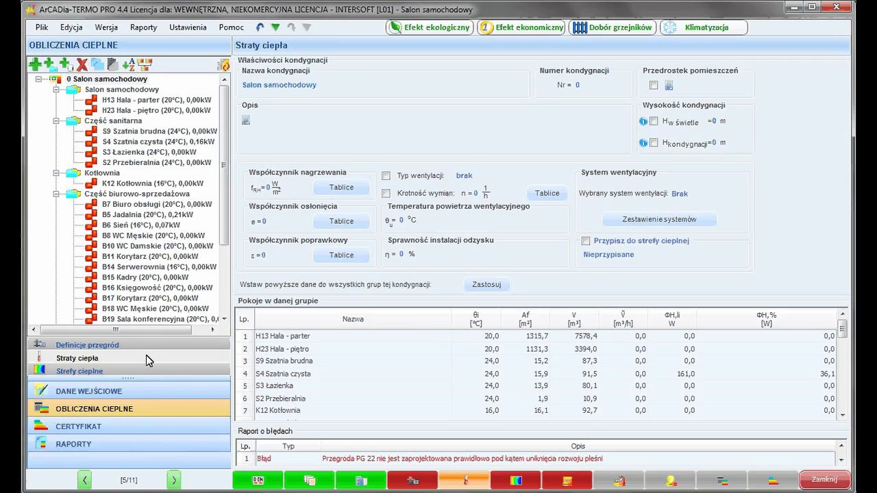
In the Hala samochodowa zone, add a second operating mode and the showroom as an internal gain source
{"action": "left_click", "coordinate": [148, 372]}
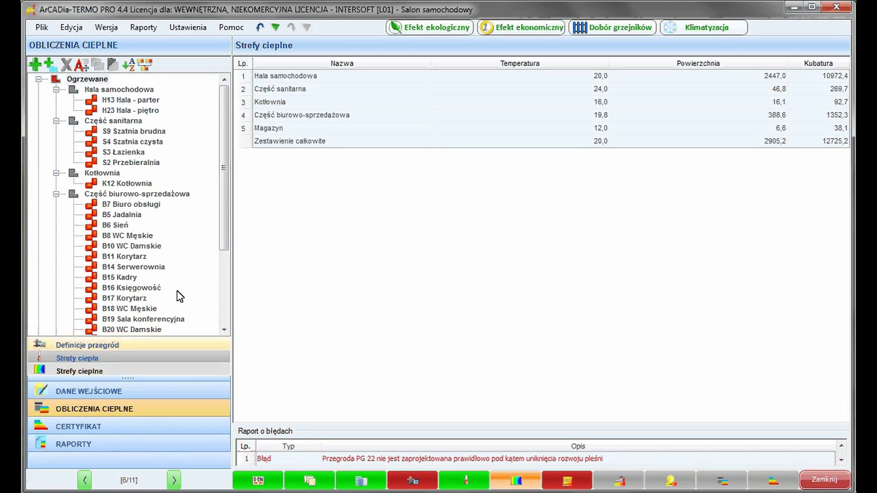
{"action": "mouse_move", "coordinate": [226, 170]}
{"action": "left_mouse_down"}
{"action": "mouse_move", "coordinate": [226, 256]}
{"action": "mouse_move", "coordinate": [225, 171]}
{"action": "left_mouse_up"}
{"action": "left_click", "coordinate": [120, 90]}
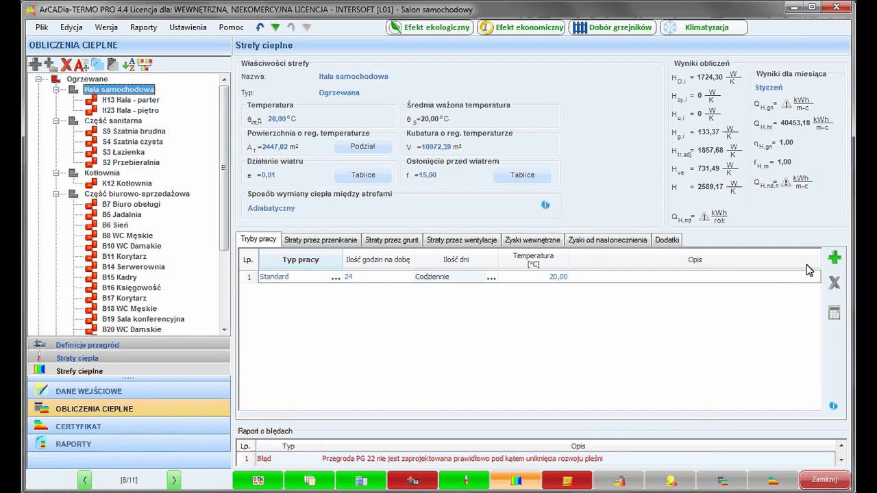
{"action": "left_click", "coordinate": [834, 260]}
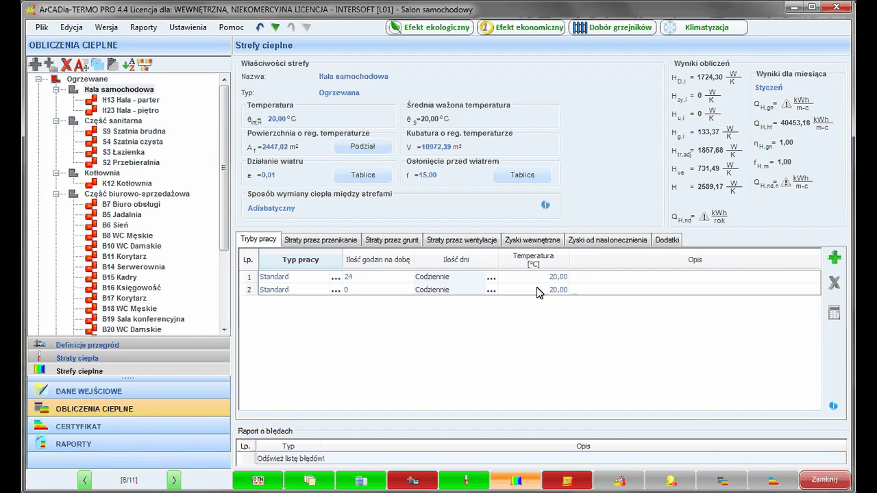
{"action": "left_click", "coordinate": [321, 240]}
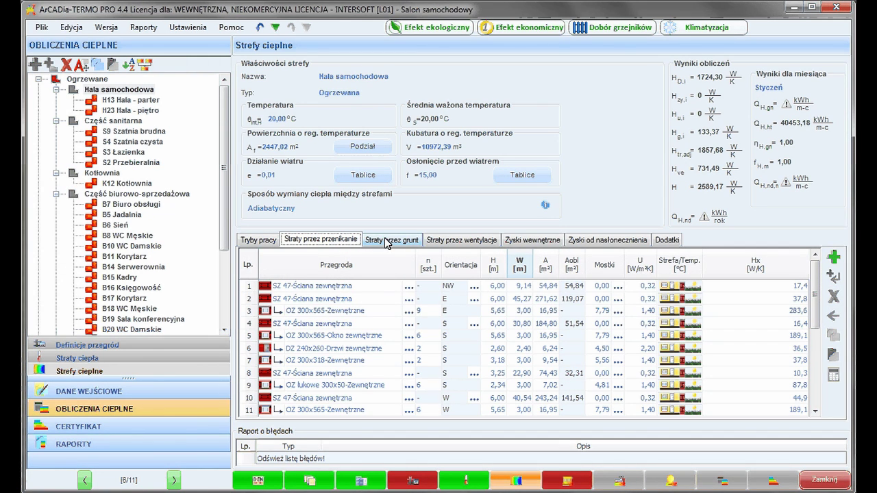
{"action": "left_click", "coordinate": [387, 241]}
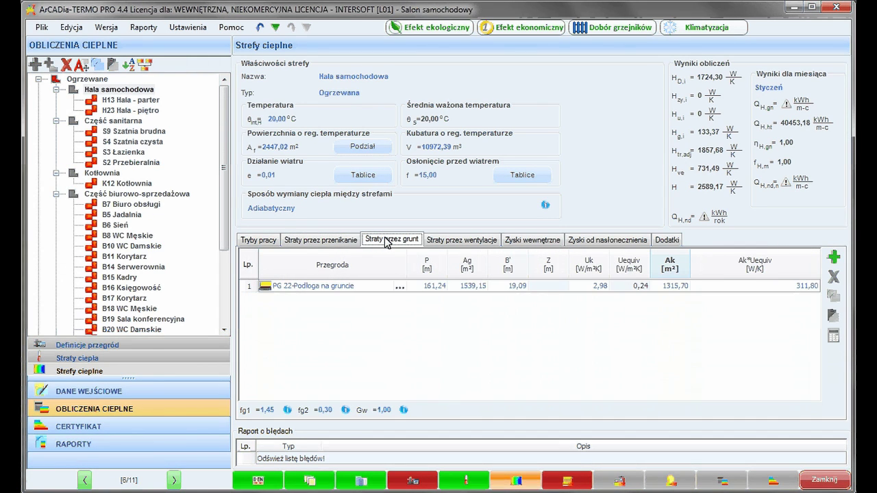
{"action": "left_click", "coordinate": [453, 244]}
{"action": "left_click", "coordinate": [548, 241]}
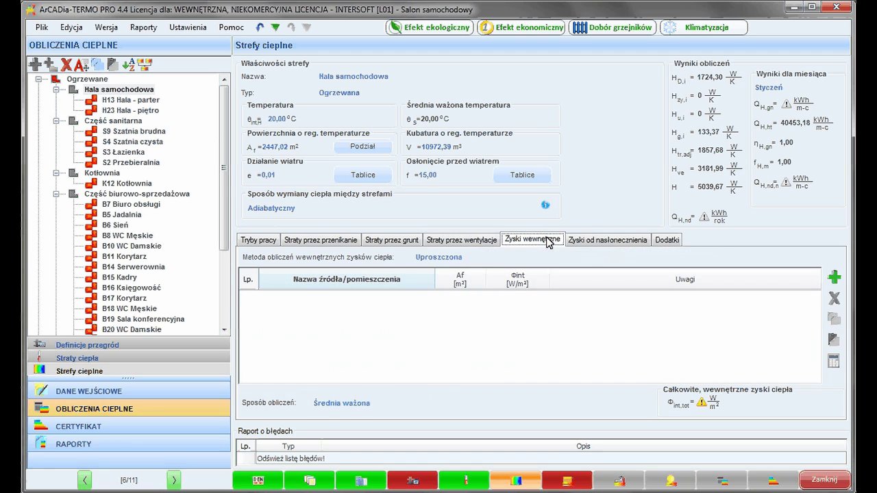
{"action": "left_click", "coordinate": [834, 278]}
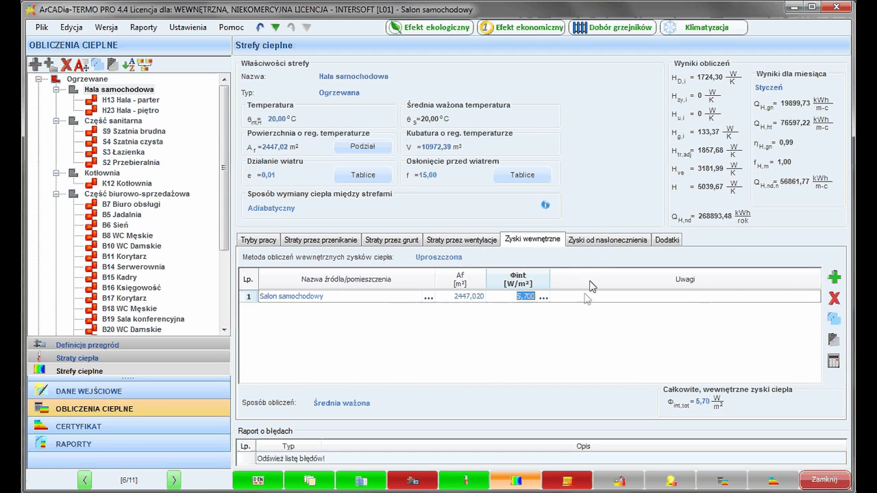
Set the zone's heat capacity calculation method to Szczegółowa under Dodatki
{"action": "left_click", "coordinate": [605, 246]}
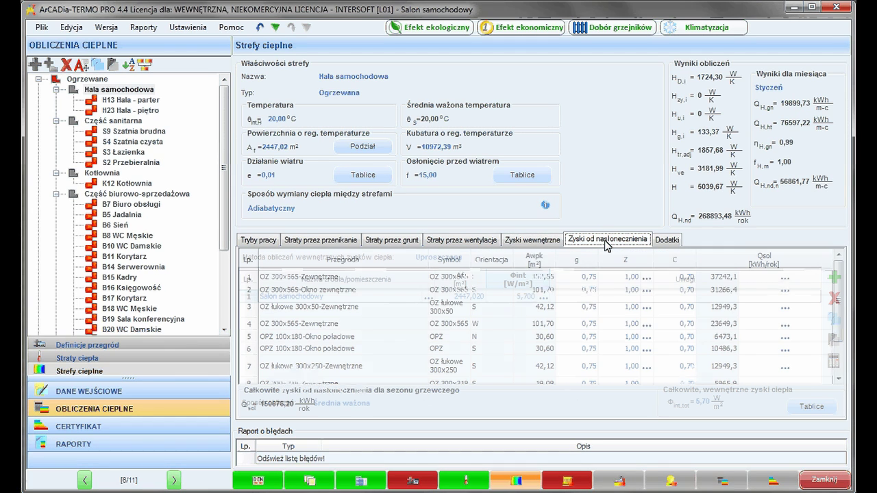
{"action": "left_click", "coordinate": [668, 241]}
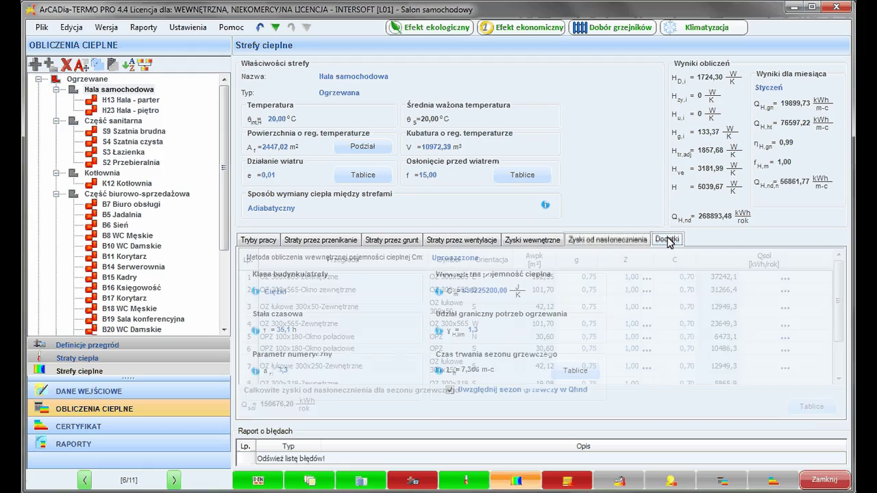
{"action": "left_click", "coordinate": [476, 261]}
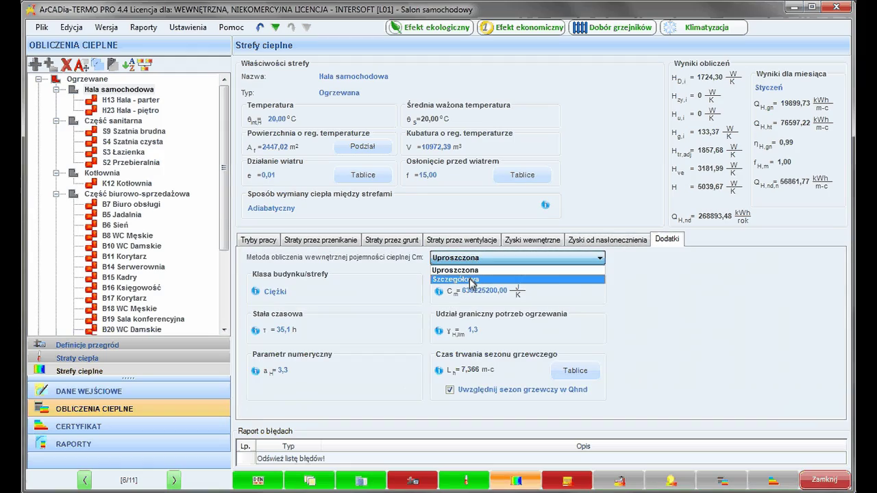
{"action": "left_click", "coordinate": [471, 280]}
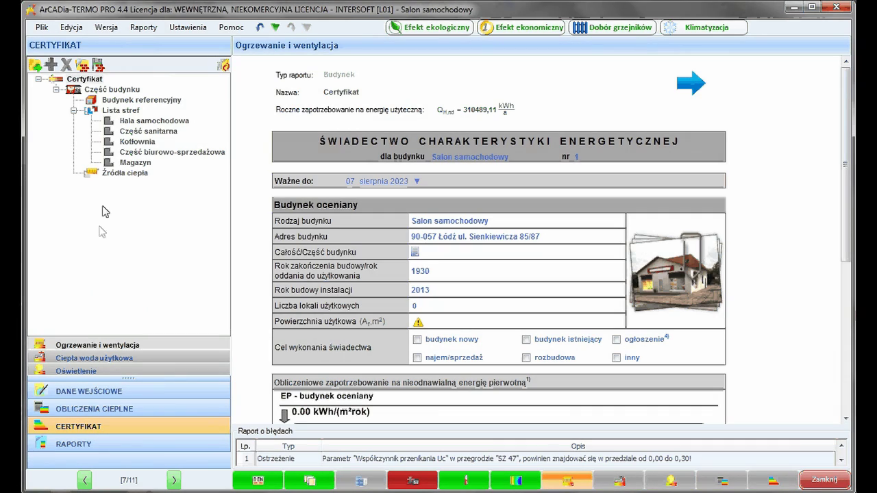
Add a heat source named 'Nagrzewnice gazowe' covering 100% of heating
{"action": "left_click", "coordinate": [114, 174]}
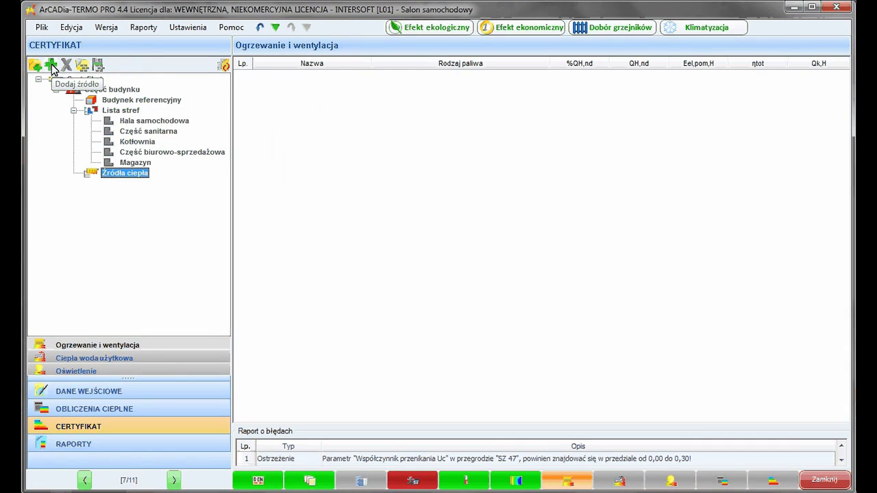
{"action": "left_click", "coordinate": [50, 65]}
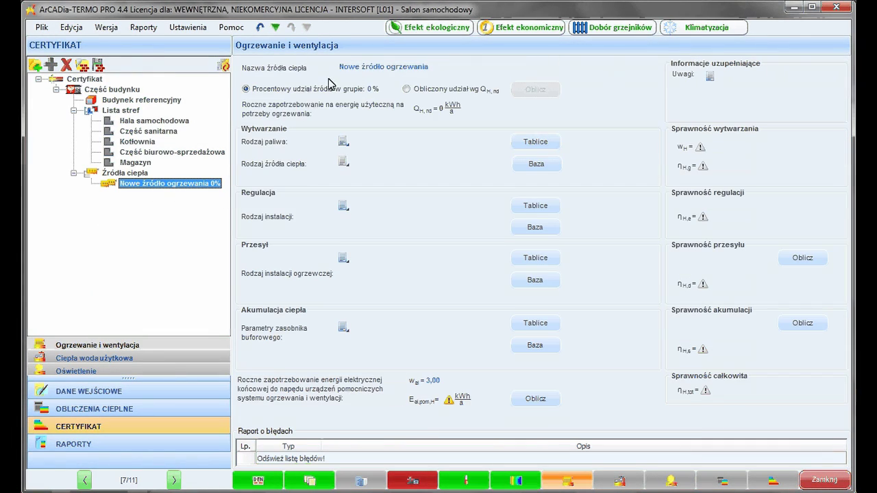
{"action": "triple_click", "coordinate": [344, 67]}
{"action": "type", "text": "Nagrzewnice gazowe"}
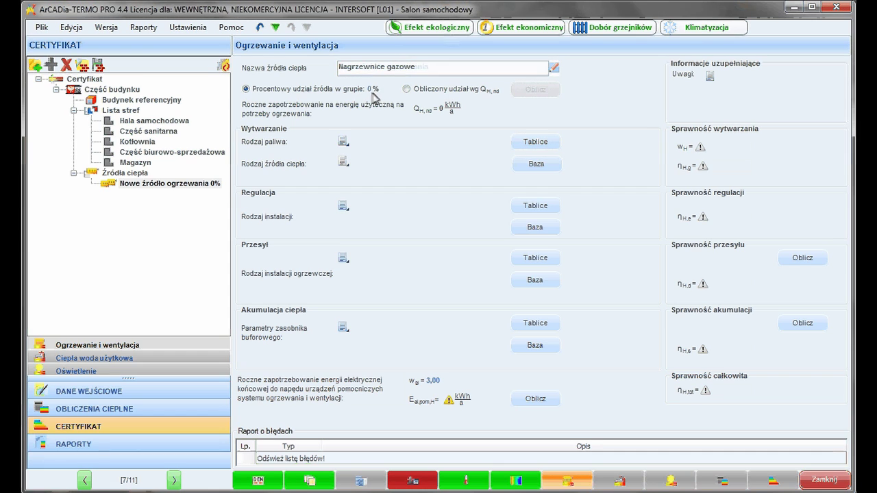
{"action": "left_click", "coordinate": [370, 89]}
{"action": "type", "text": "100"}
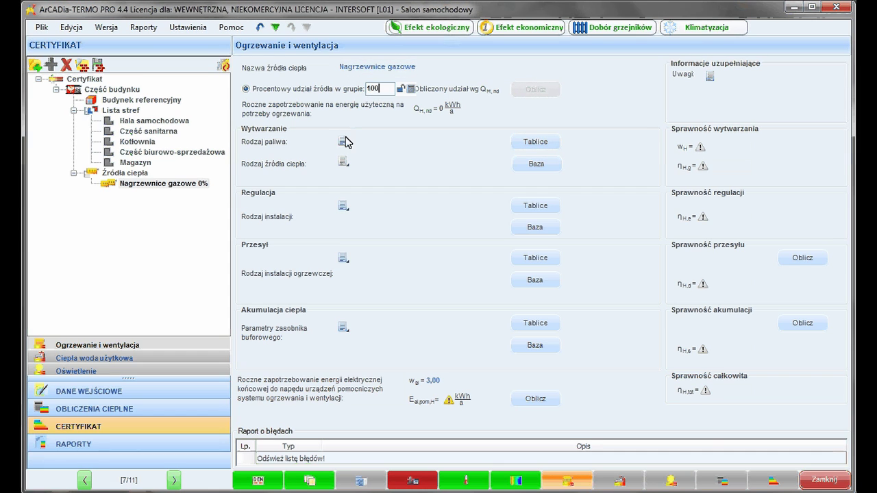
{"action": "left_click", "coordinate": [345, 142]}
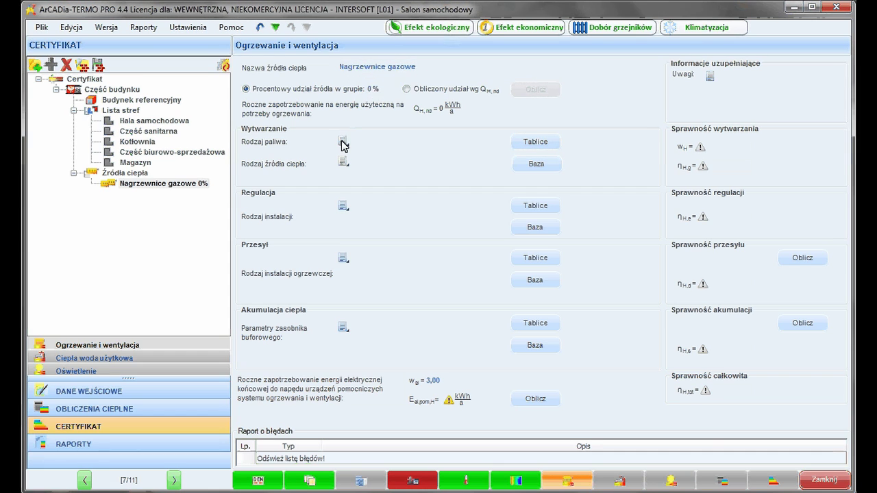
Calculate auxiliary fan electricity manually with two fan rows, giving 9811,20 kWh/year
{"action": "left_click", "coordinate": [534, 400]}
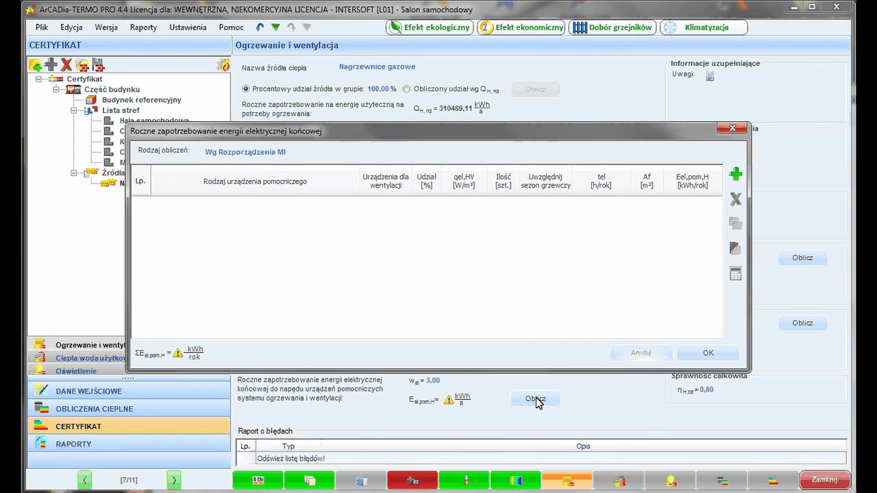
{"action": "left_click", "coordinate": [284, 152]}
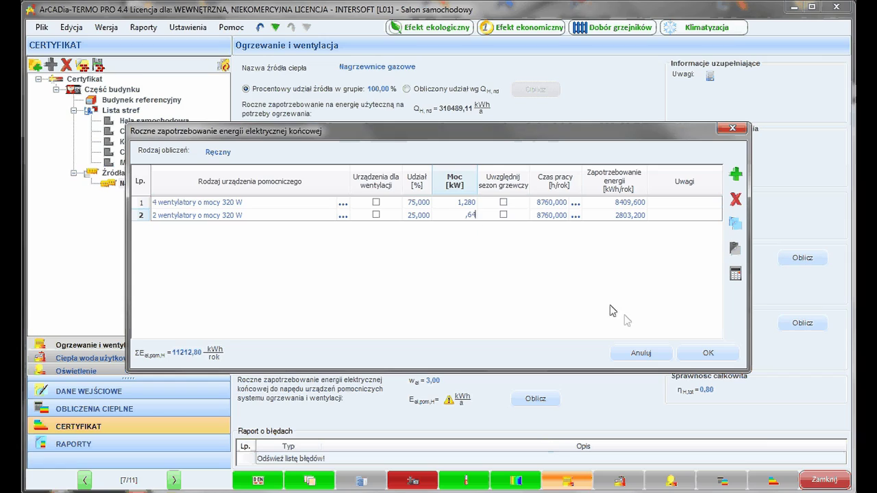
{"action": "key", "text": "Return"}
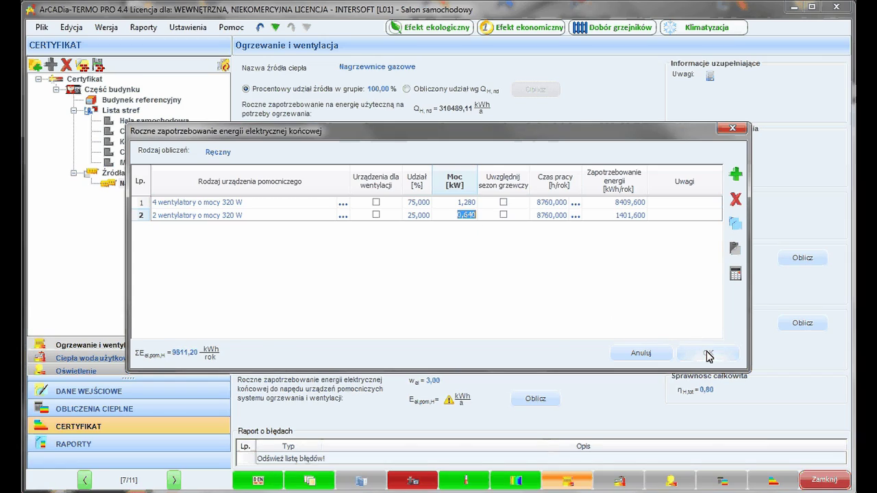
{"action": "left_click", "coordinate": [708, 356]}
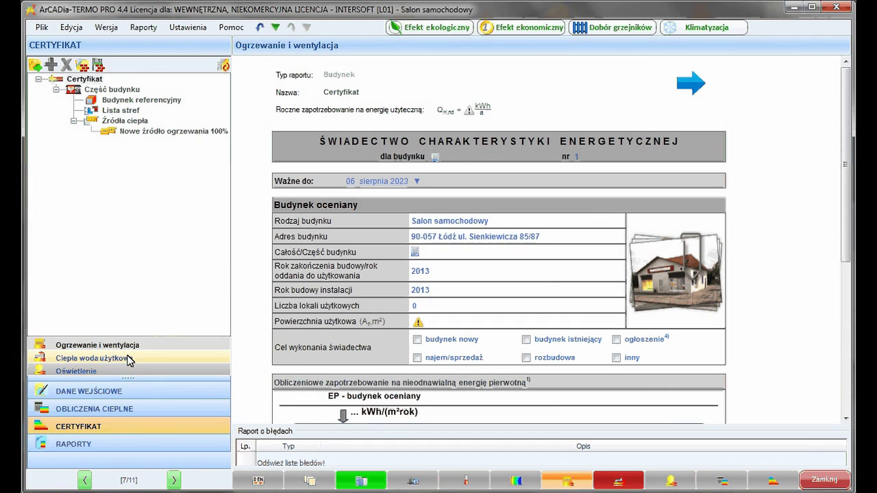
Review the hot-water Qw,nd calculation and the Hala samochodowa and Część sanitarna lighting values
{"action": "left_click", "coordinate": [128, 359]}
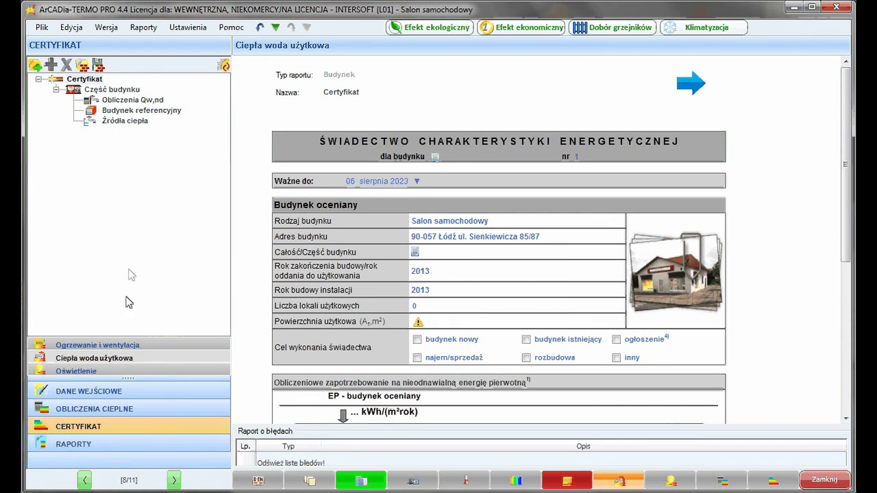
{"action": "left_click", "coordinate": [130, 103]}
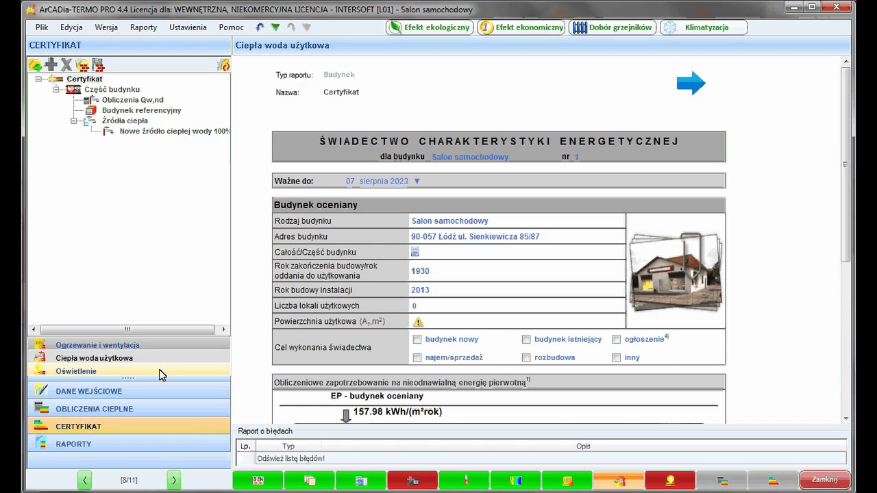
{"action": "left_click", "coordinate": [159, 369]}
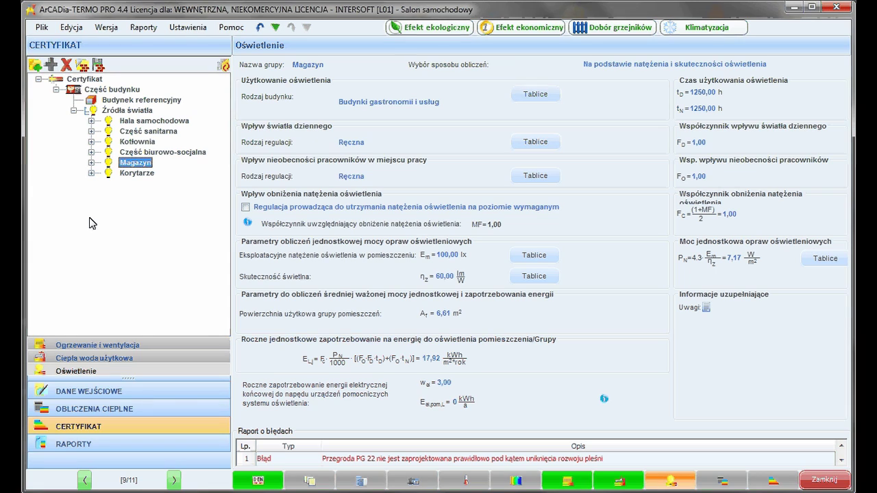
{"action": "left_click", "coordinate": [92, 121]}
{"action": "left_click", "coordinate": [107, 120]}
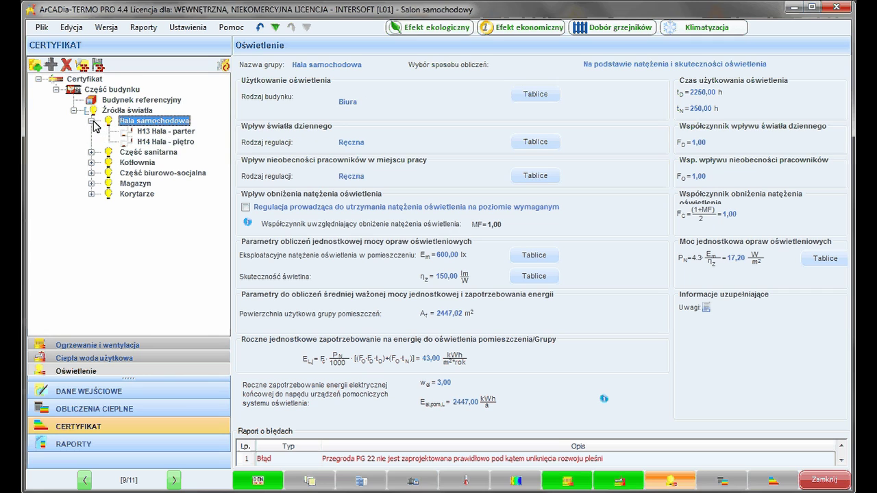
{"action": "left_click", "coordinate": [91, 121]}
{"action": "left_click", "coordinate": [91, 131]}
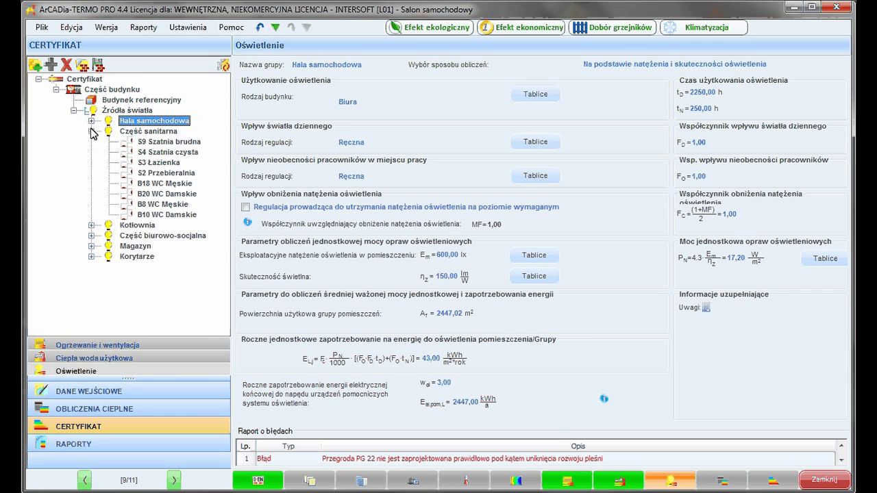
{"action": "left_click", "coordinate": [108, 131]}
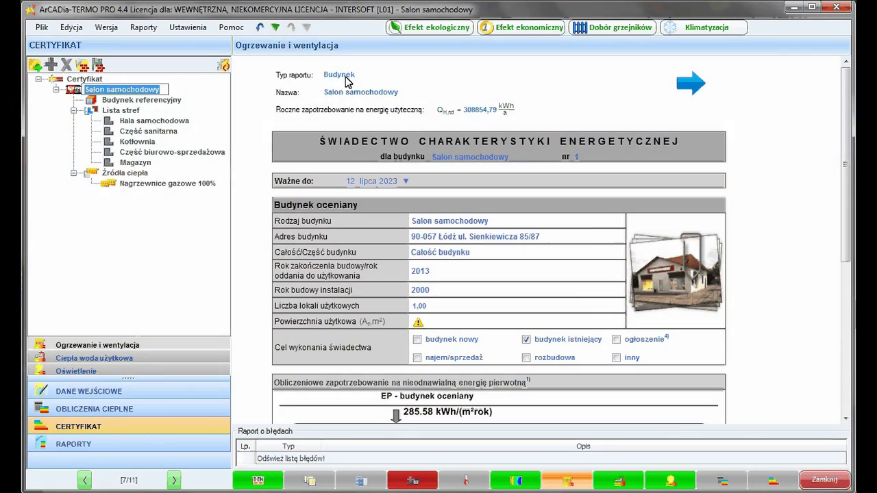
Set the report type to a self-contained building part, then edit the certificate fields and showroom image
{"action": "left_click", "coordinate": [346, 76]}
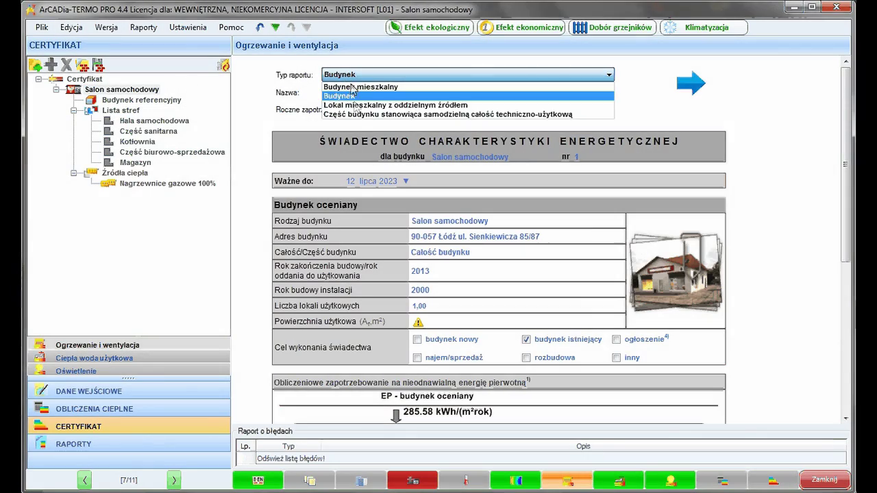
{"action": "left_click", "coordinate": [358, 114]}
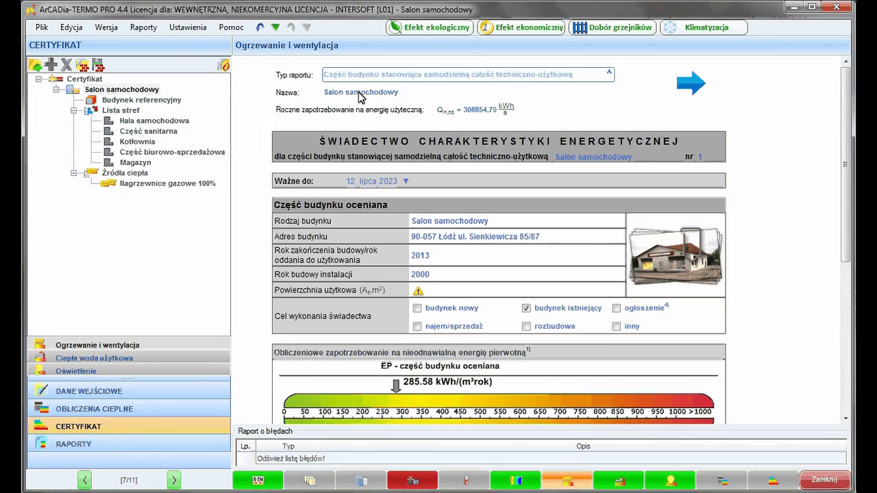
{"action": "left_click", "coordinate": [358, 93]}
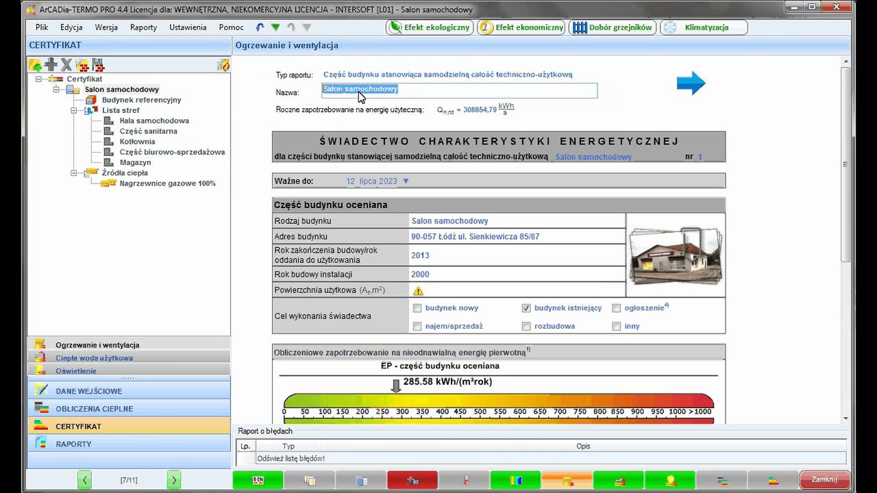
{"action": "left_click", "coordinate": [432, 222]}
{"action": "left_click", "coordinate": [436, 275]}
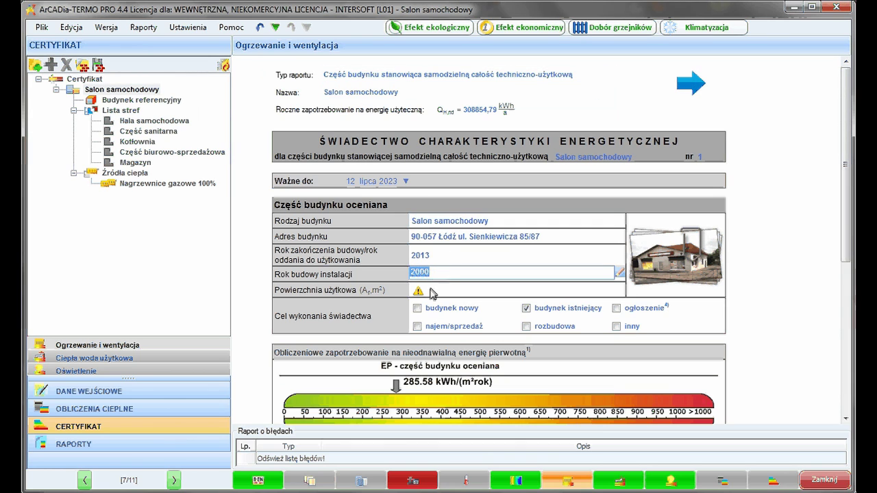
{"action": "left_click", "coordinate": [431, 293]}
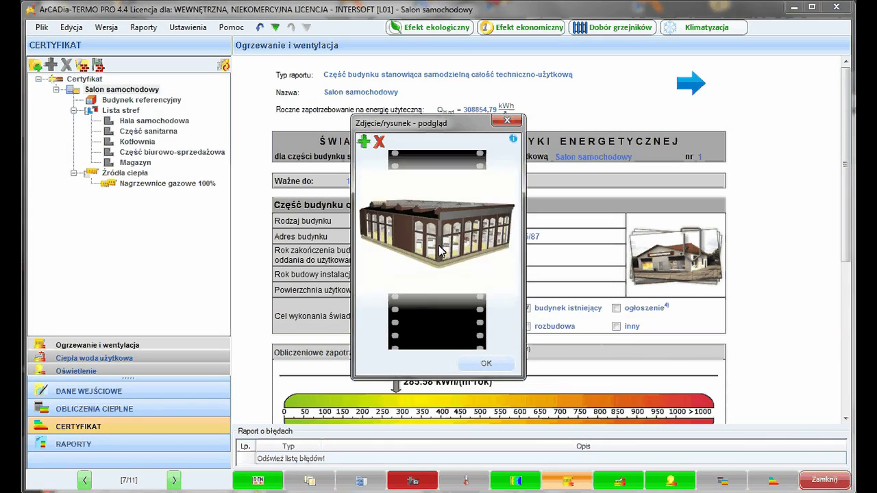
{"action": "left_click", "coordinate": [488, 363]}
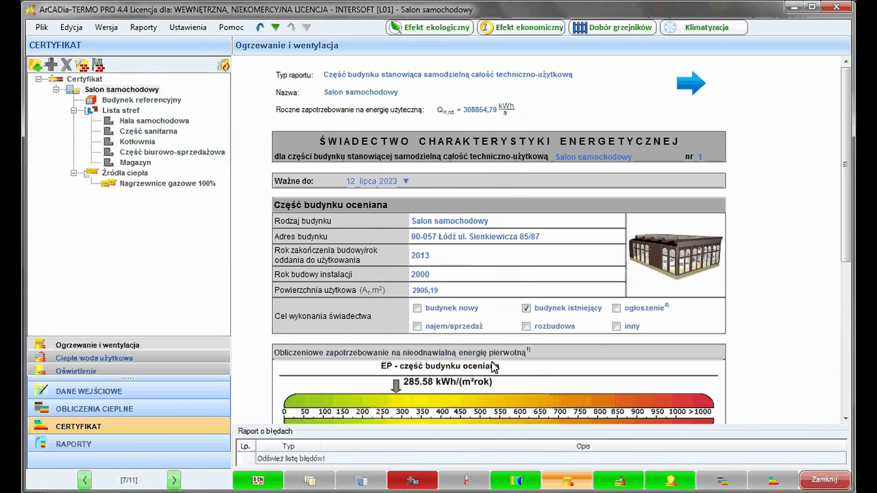
On page 2, auto-fill the envelope, heating, ventilation, cooling and hot-water descriptions
{"action": "left_click", "coordinate": [691, 83]}
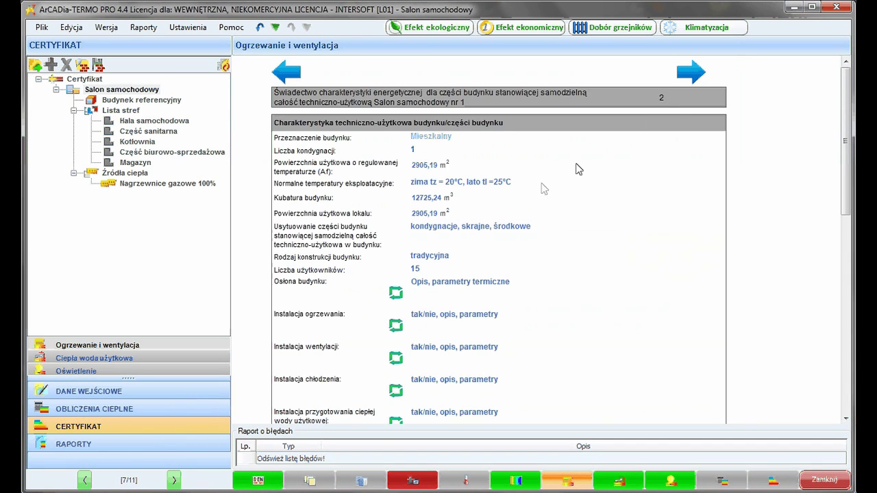
{"action": "left_click", "coordinate": [397, 292]}
{"action": "left_click", "coordinate": [396, 357]}
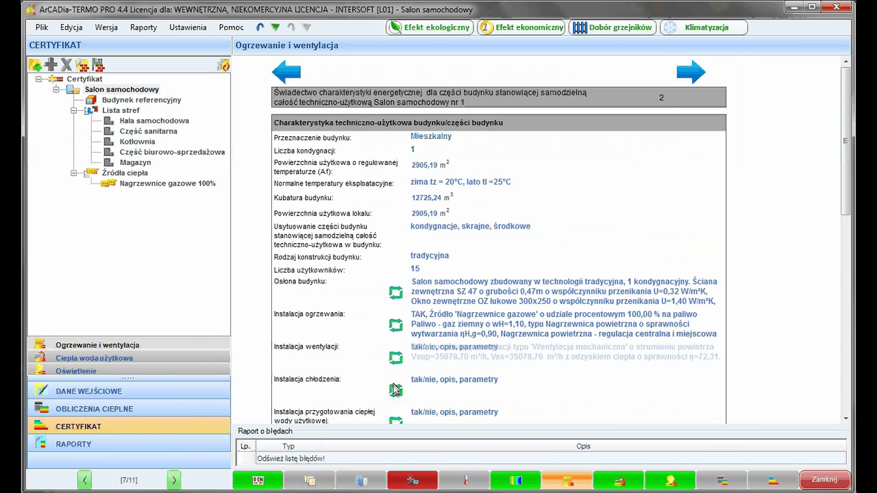
{"action": "left_click", "coordinate": [396, 390]}
{"action": "left_click", "coordinate": [396, 420]}
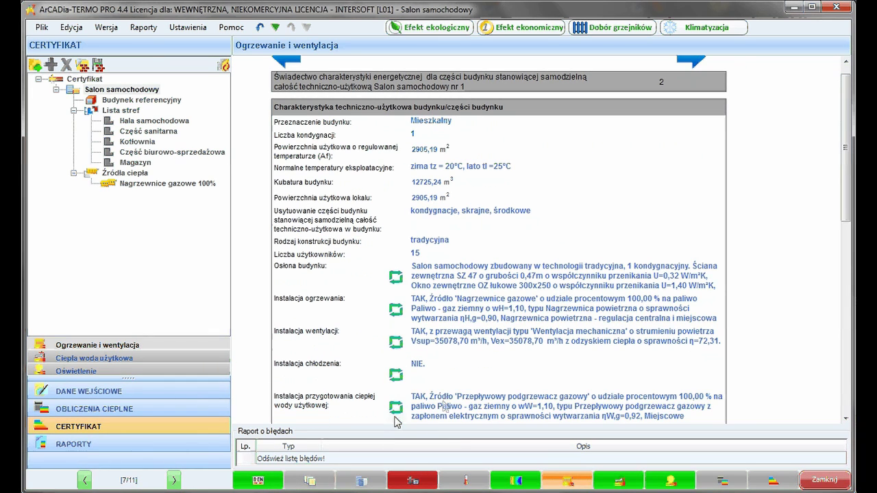
{"action": "mouse_move", "coordinate": [846, 215]}
{"action": "left_mouse_down"}
{"action": "mouse_move", "coordinate": [835, 311]}
{"action": "mouse_move", "coordinate": [835, 156]}
{"action": "left_mouse_up"}
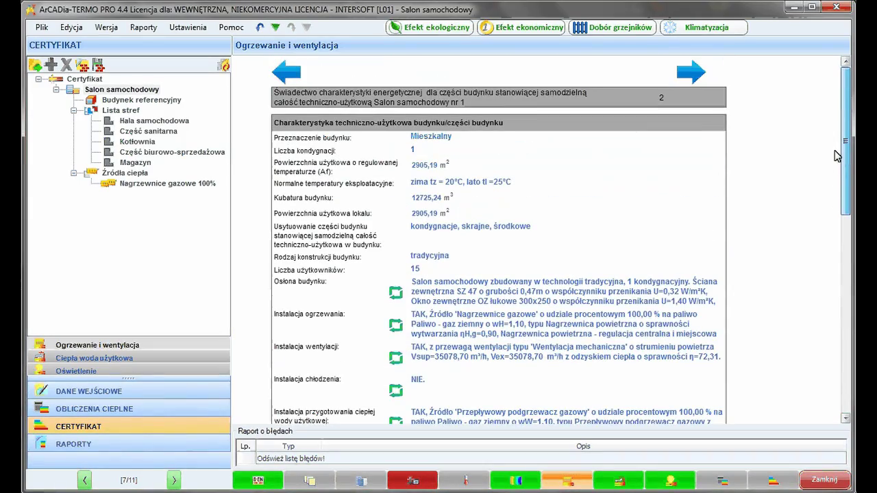
Open the certificate report from the reports module, showing EP 285.58 kWh/(m²rok)
{"action": "left_click", "coordinate": [82, 441]}
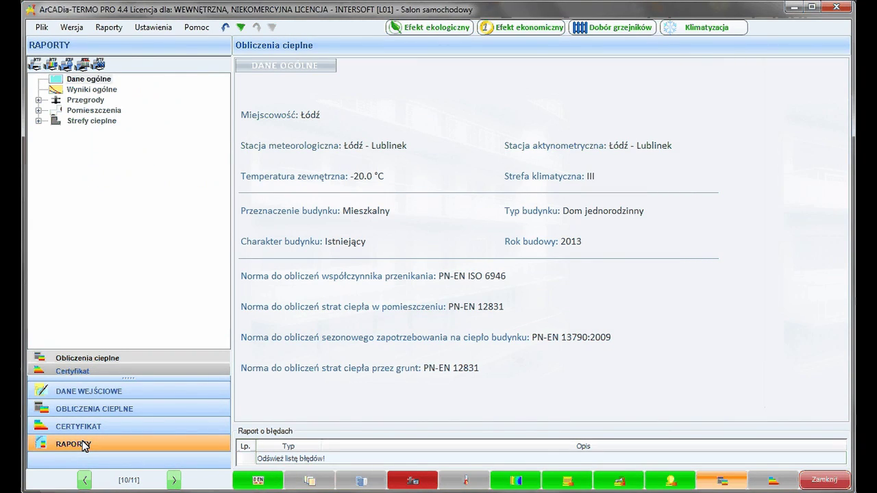
{"action": "left_click", "coordinate": [86, 373]}
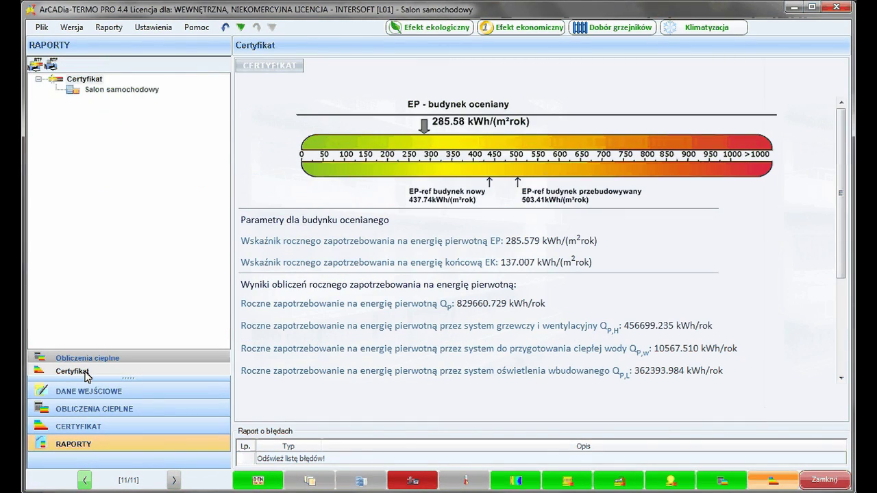